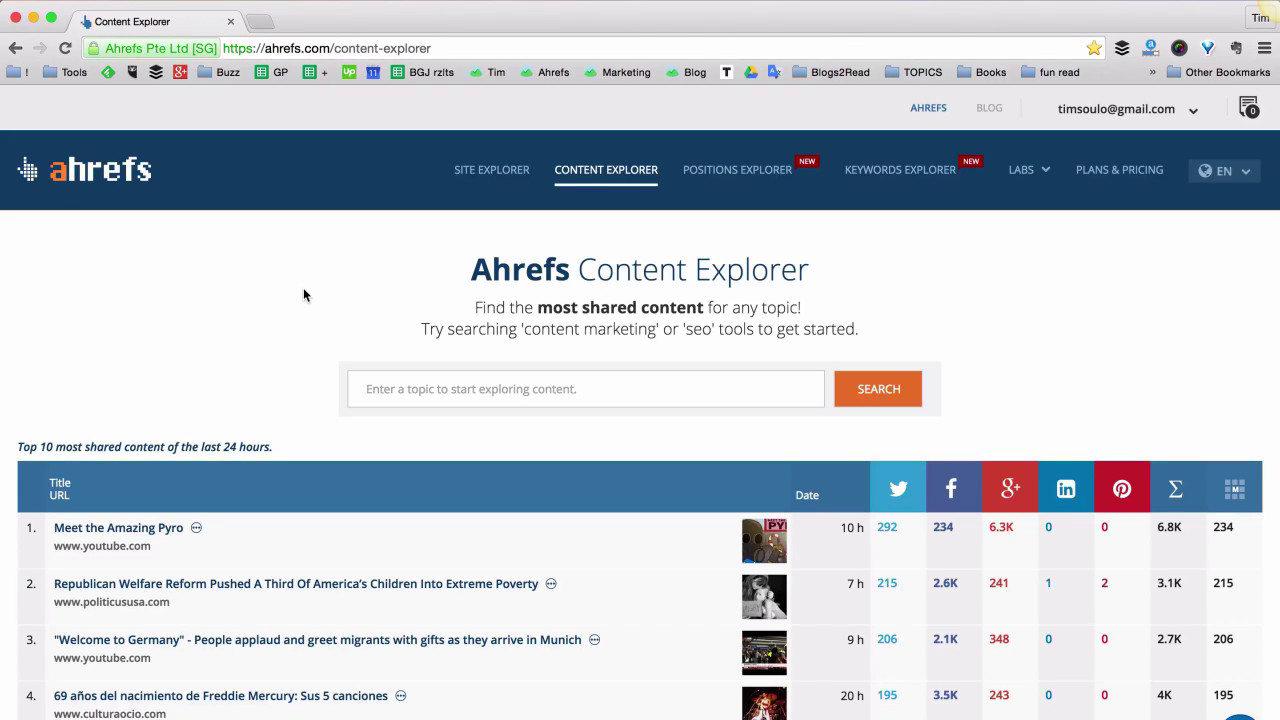
# Search Content Explorer for 'content marketing' and sort the 103,889 results by referring domains
pyautogui.click(390, 396)
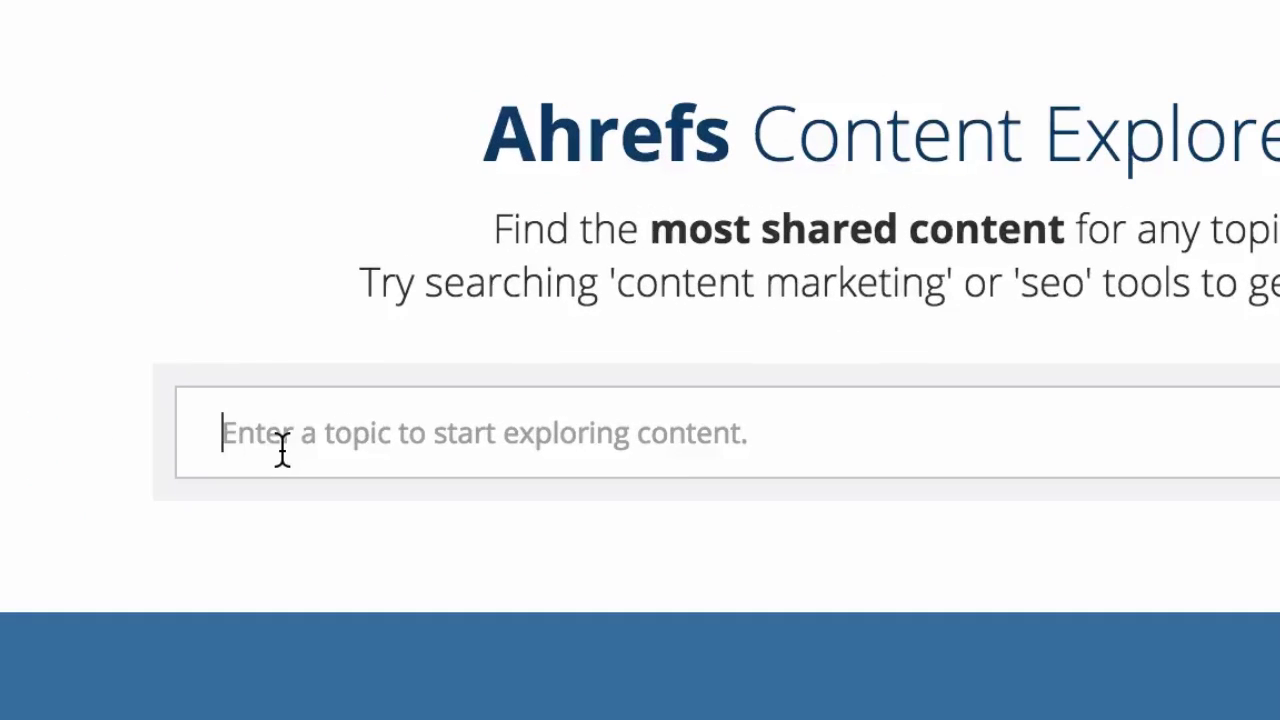
pyautogui.write('conter')
pyautogui.press('BackSpace')
pyautogui.press('BackSpace')
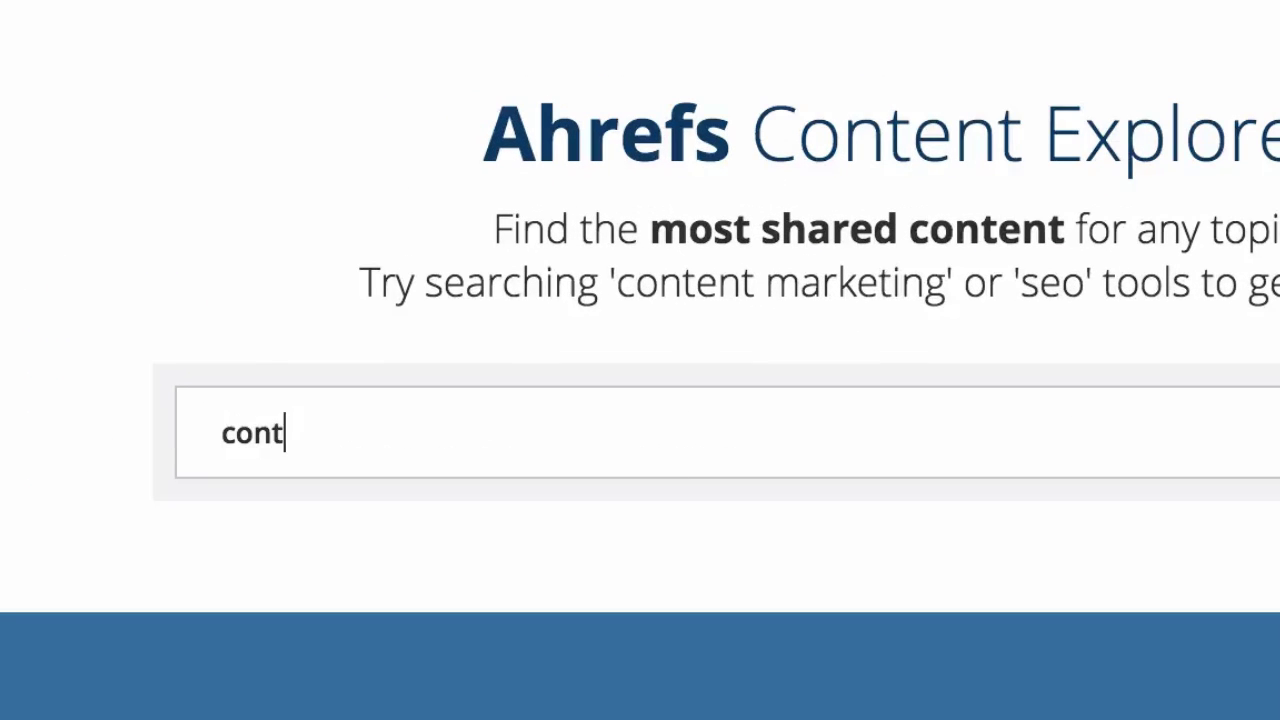
pyautogui.write('ent marketi')
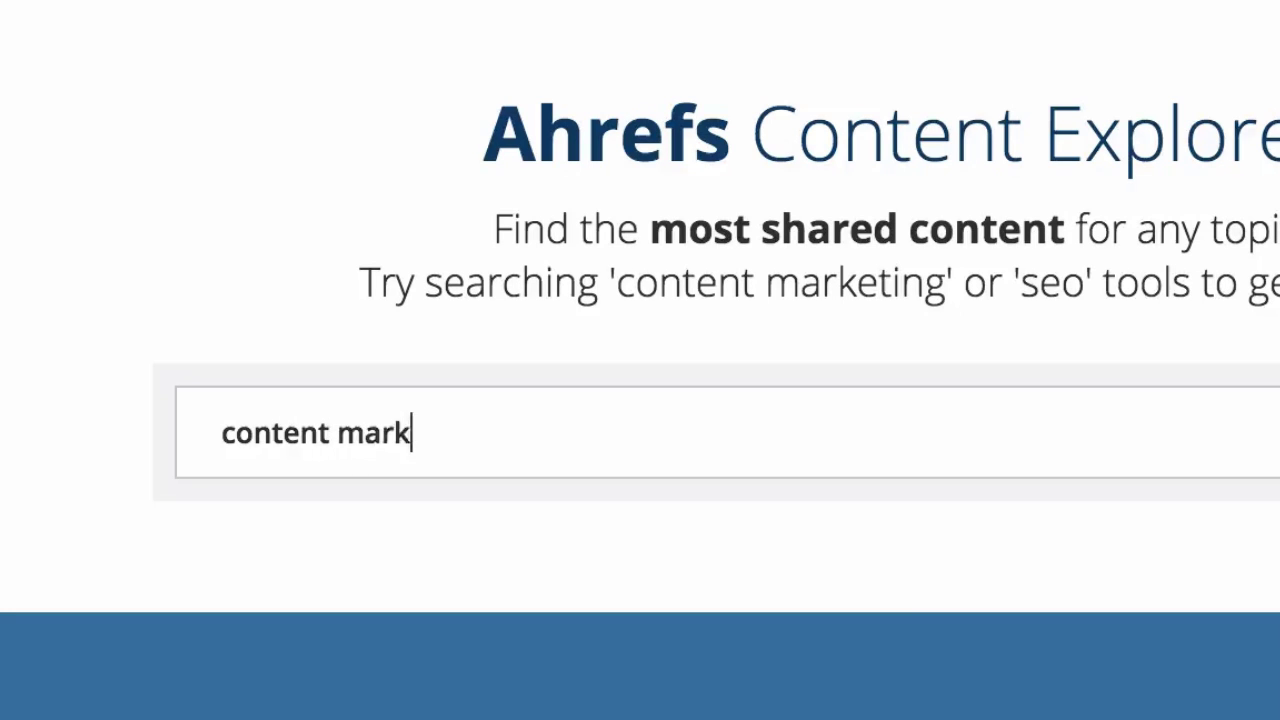
pyautogui.write('ng')
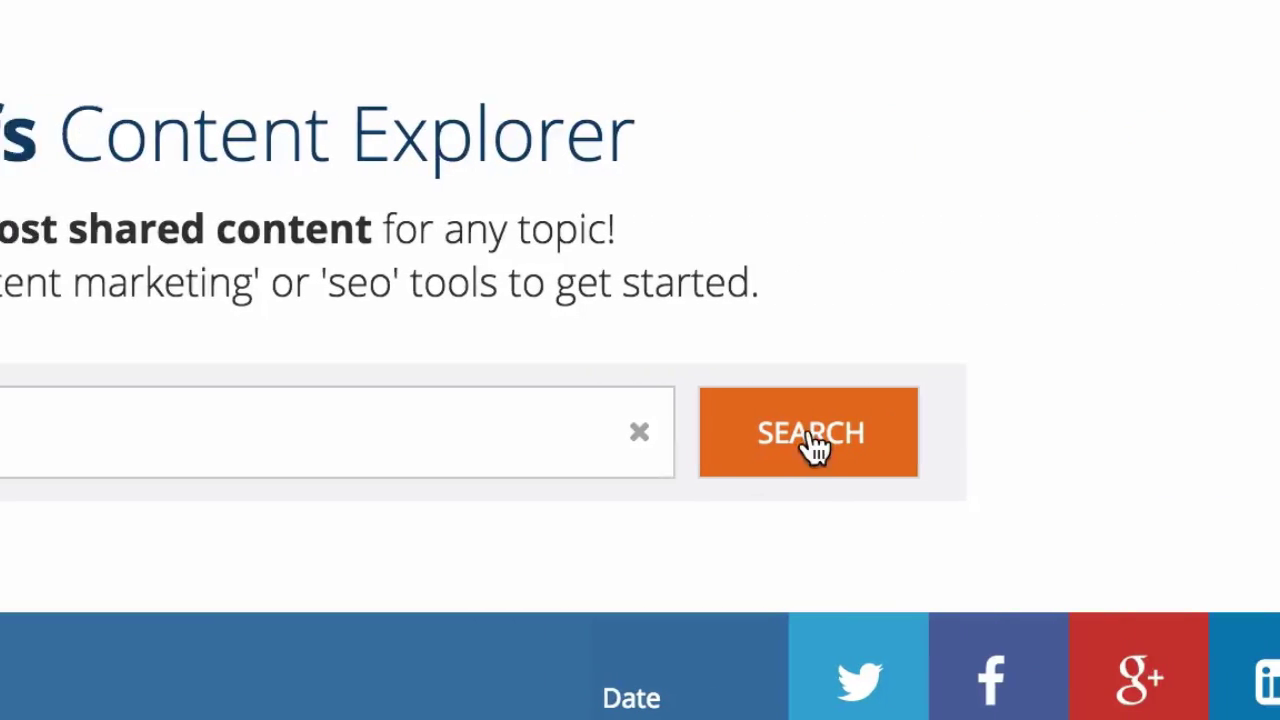
pyautogui.click(640, 443)
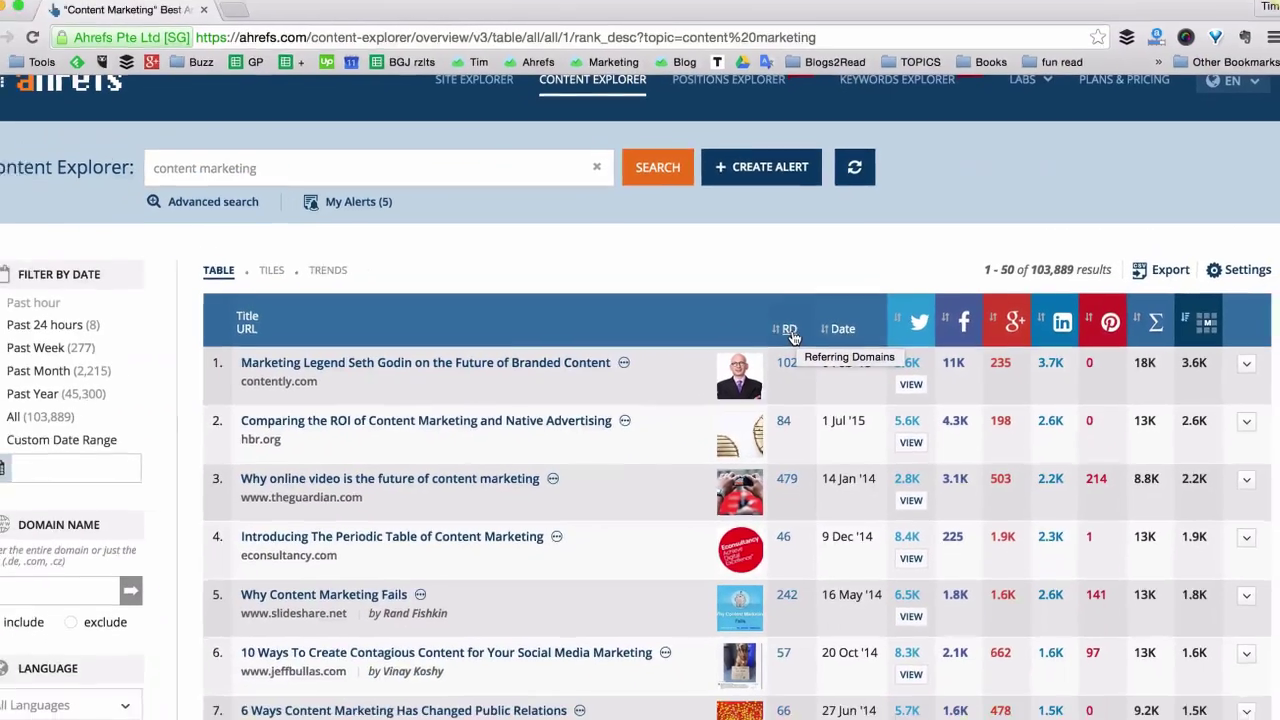
pyautogui.click(590, 312)
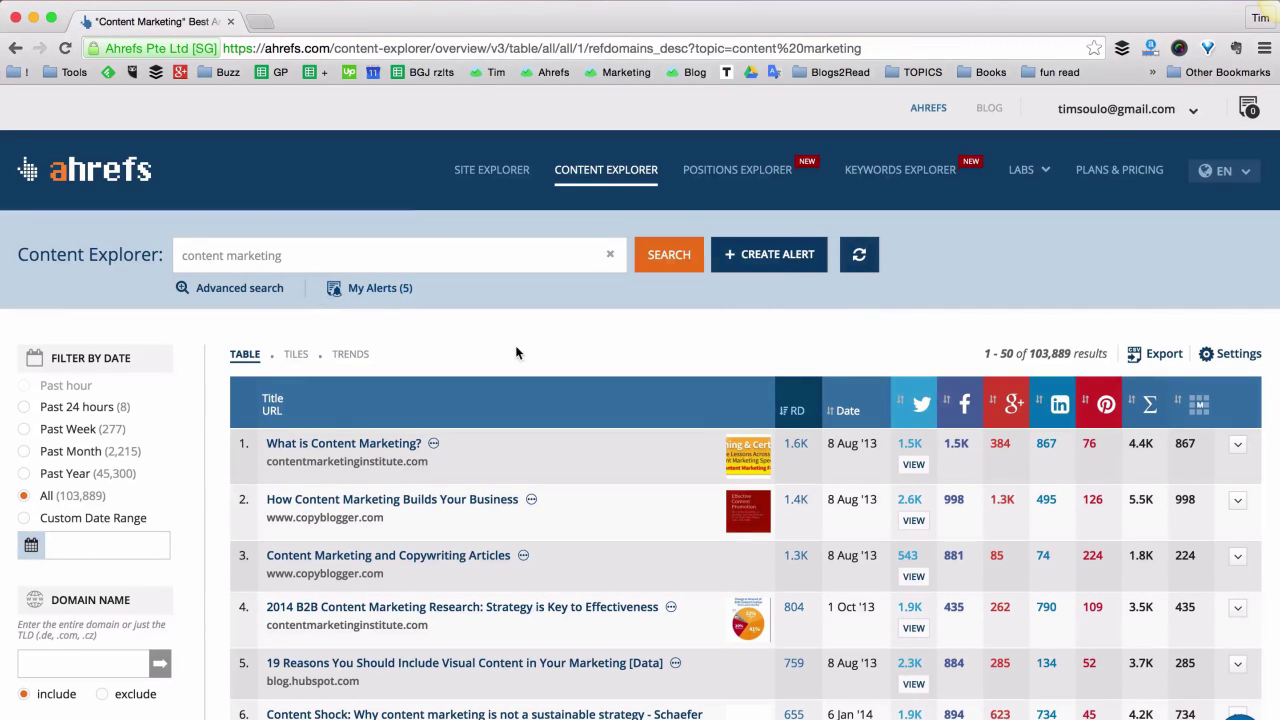
# Highlight the top result's title 'What is Content Marketing?' and bring up its link options
pyautogui.scroll(-2, 515, 351)
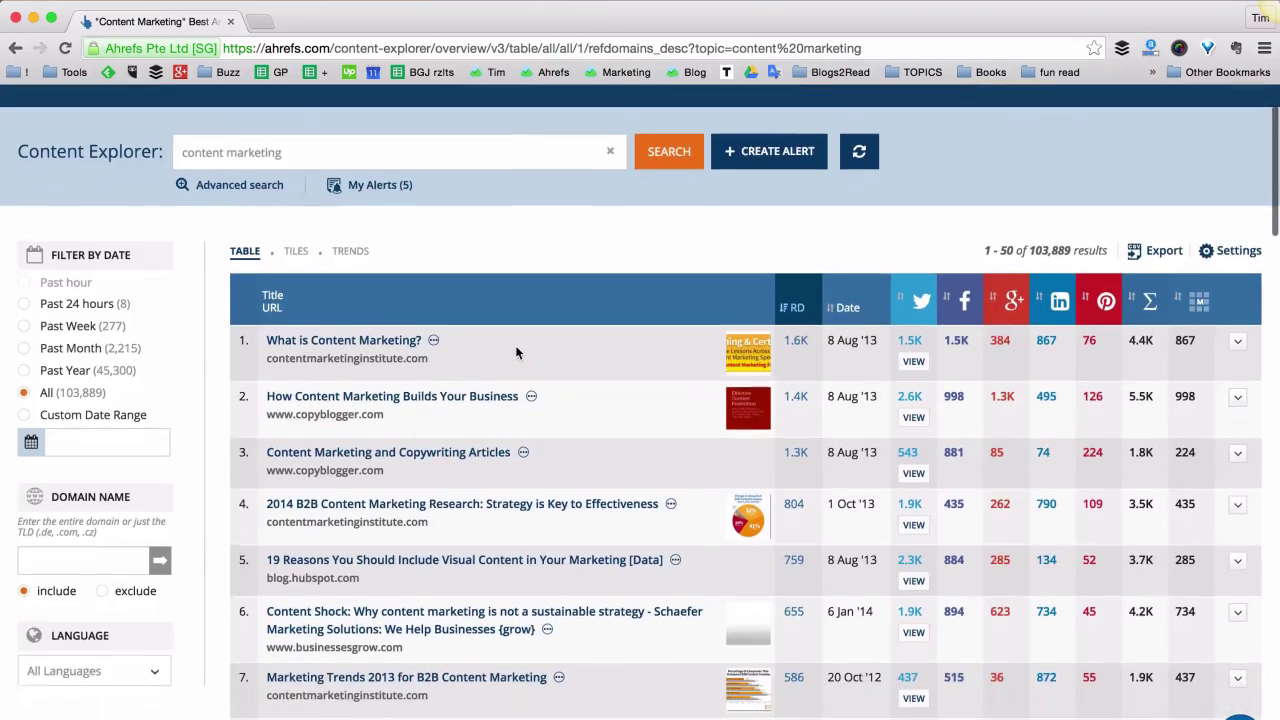
pyautogui.scroll(1, 517, 352)
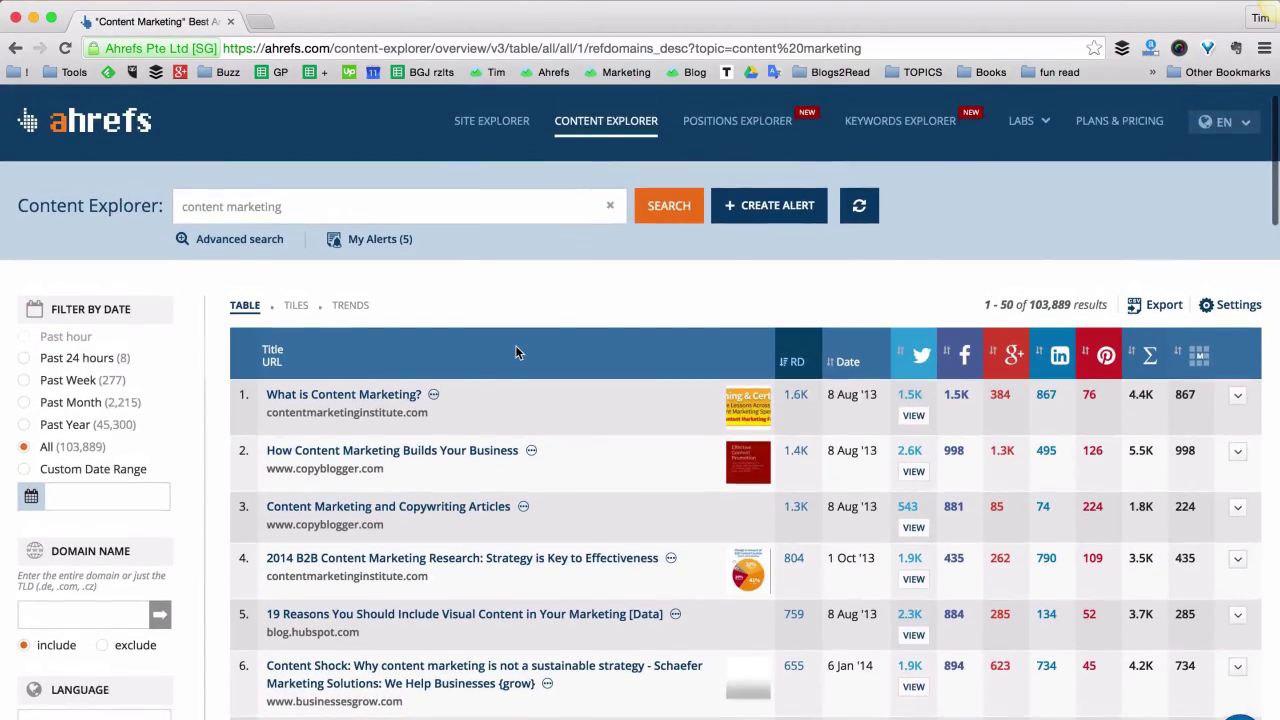
pyautogui.scroll(-1, 517, 352)
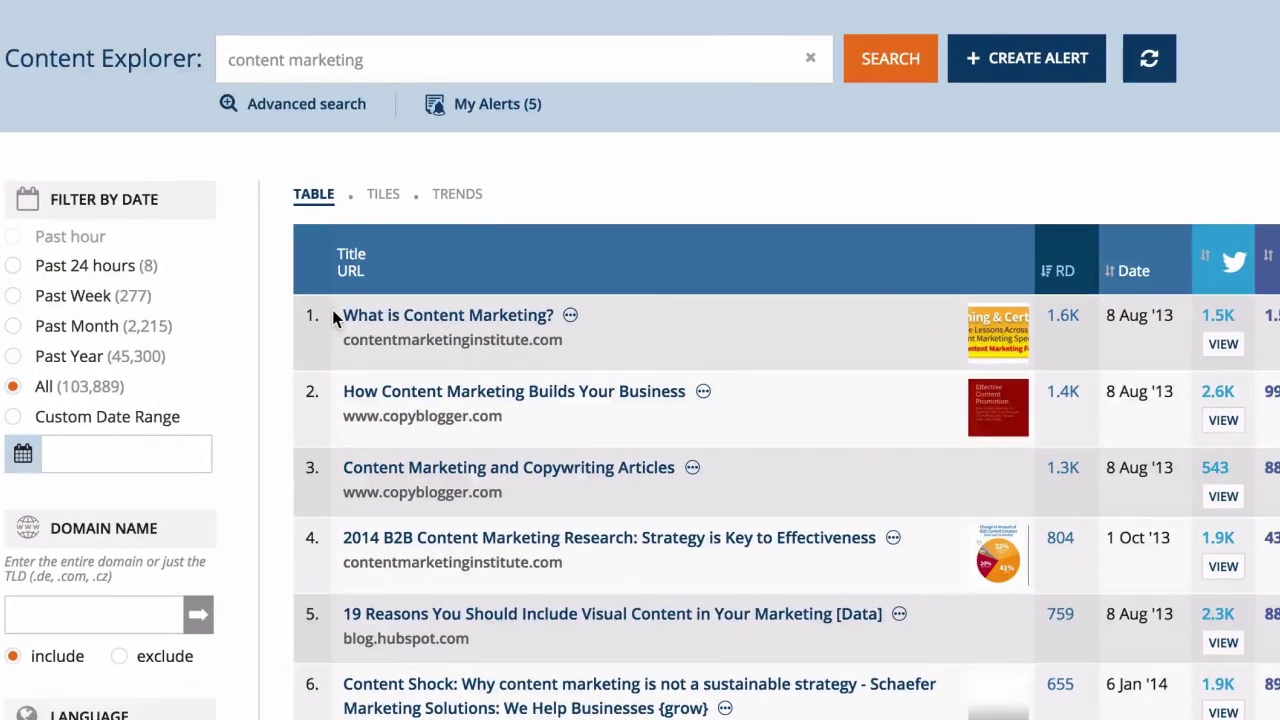
pyautogui.moveTo(262, 326); pyautogui.dragTo(298, 327)
pyautogui.moveTo(388, 320); pyautogui.dragTo(560, 317)
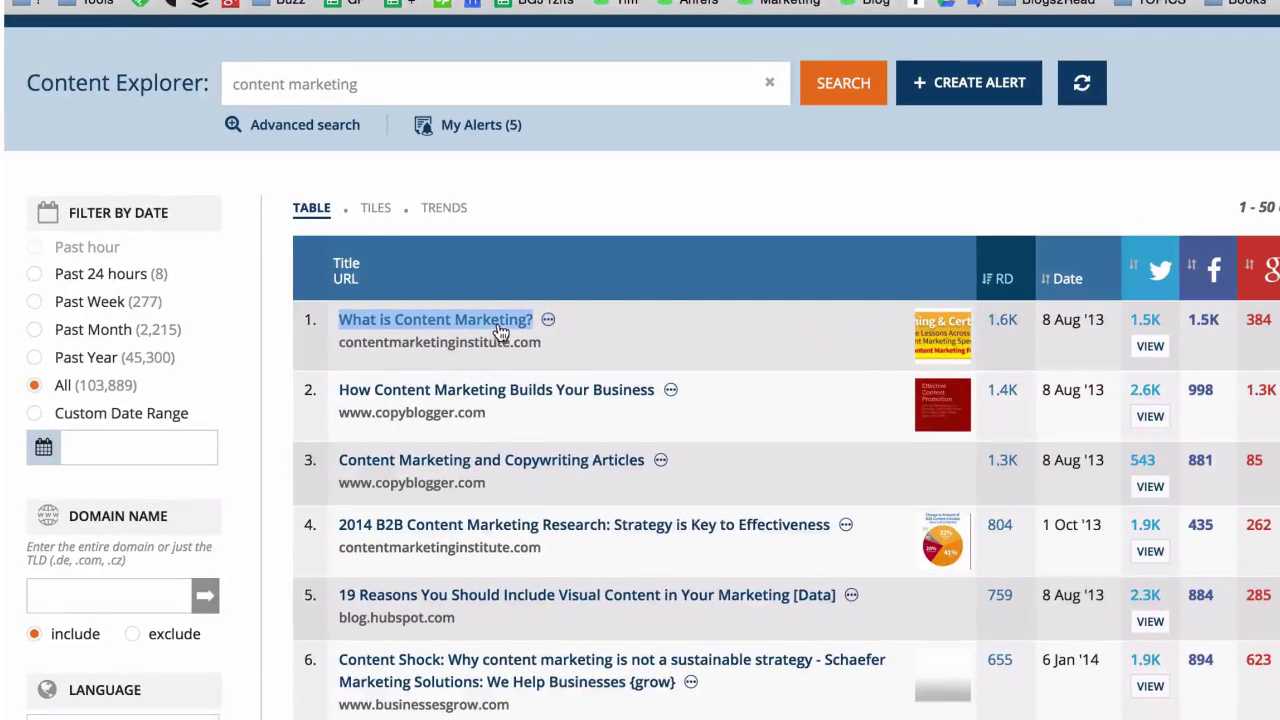
pyautogui.rightClick(406, 332)
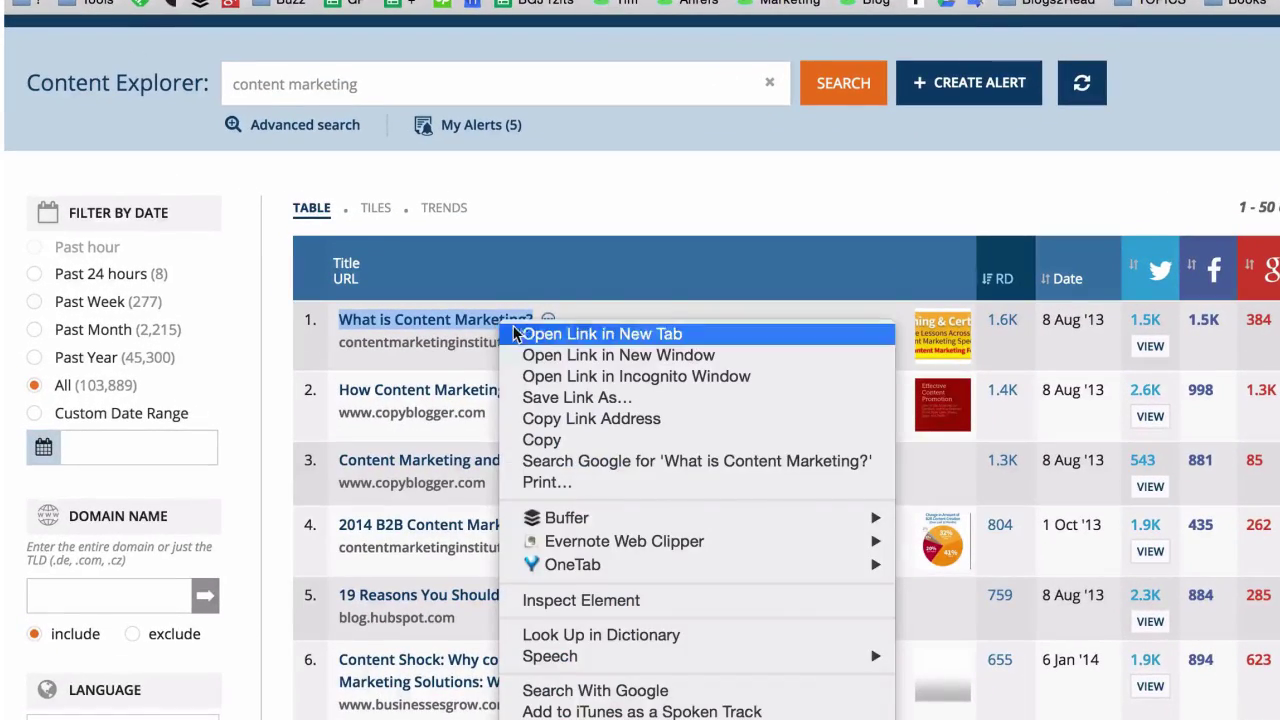
# Open the top result in a new tab and scroll through the CMI 'What Is Content Marketing?' article
pyautogui.click(513, 334)
pyautogui.click(418, 30)
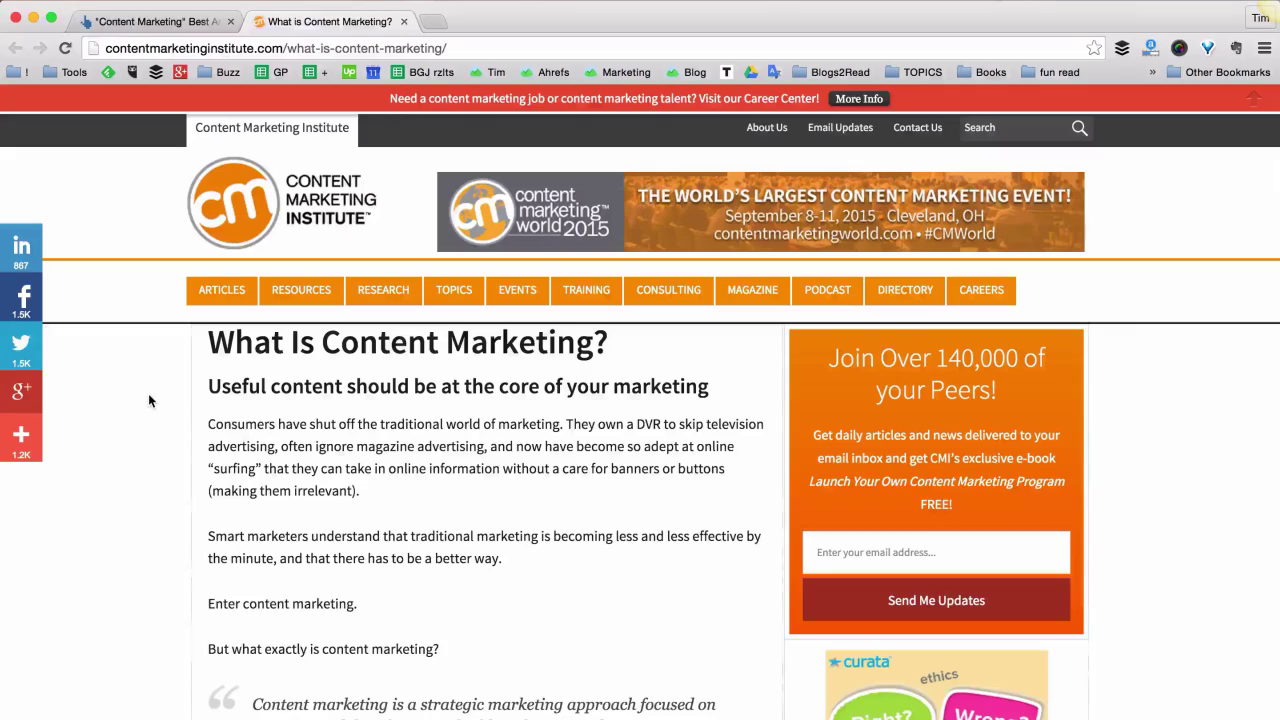
pyautogui.scroll(-5, 149, 401)
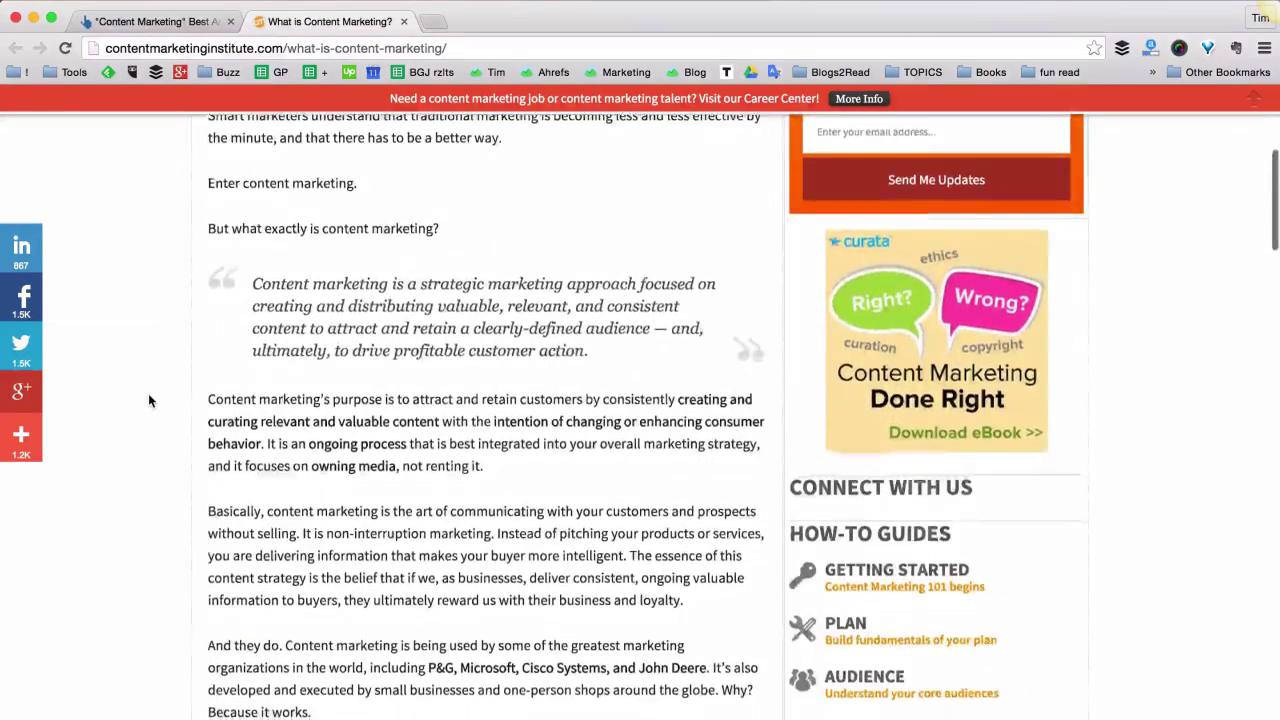
pyautogui.scroll(-20, 149, 401)
pyautogui.scroll(-20, 149, 401)
pyautogui.scroll(20, 149, 401)
pyautogui.scroll(15, 149, 401)
pyautogui.scroll(3, 148, 400)
pyautogui.scroll(-12, 148, 400)
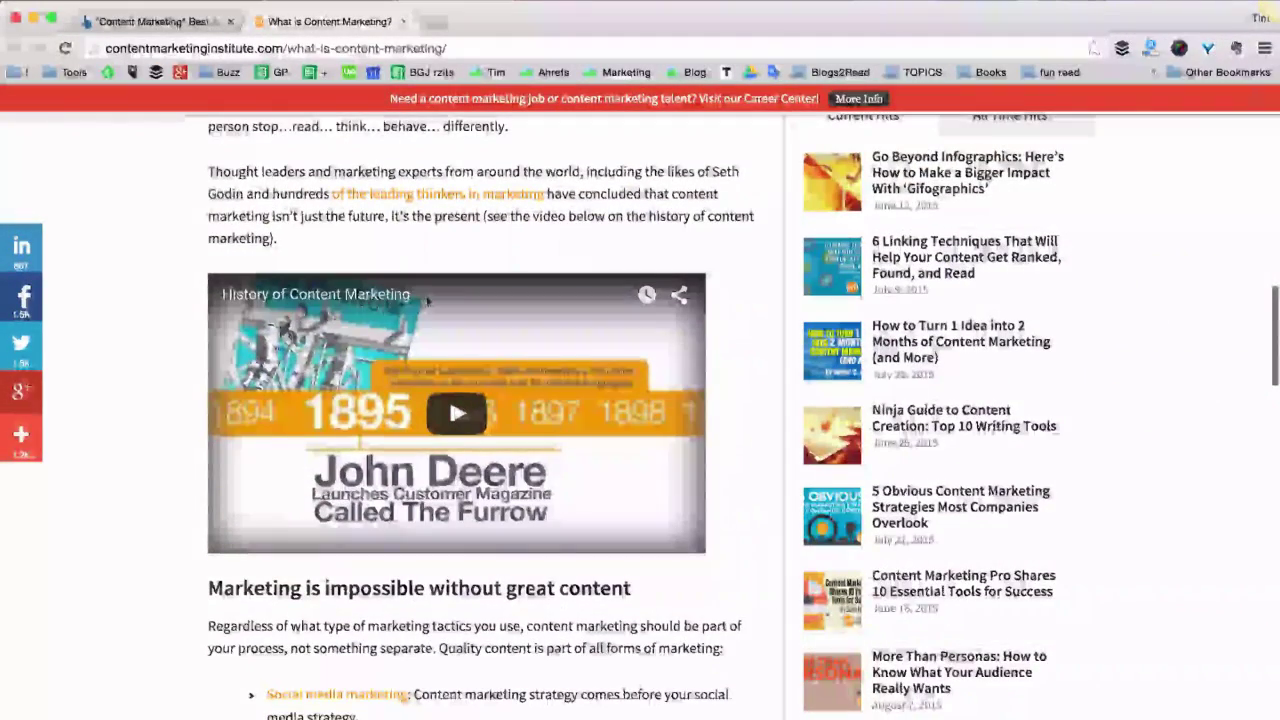
pyautogui.scroll(-10, 430, 300)
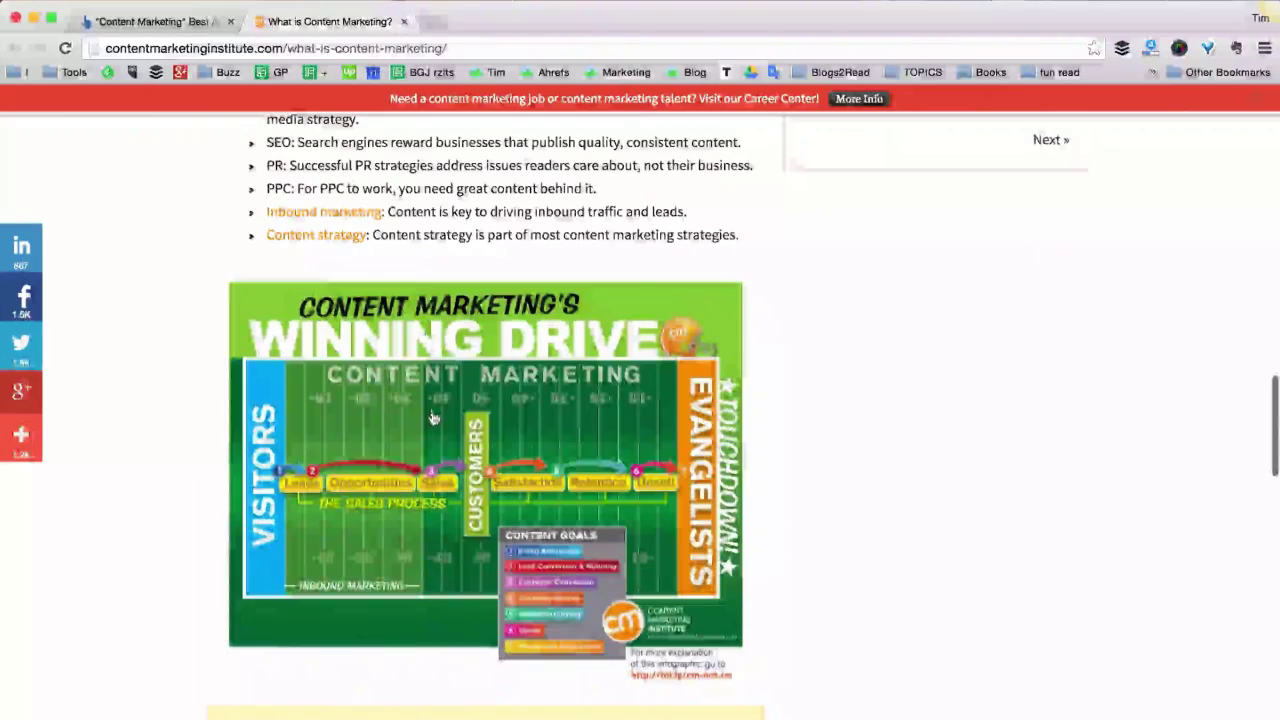
pyautogui.scroll(-1, 433, 420)
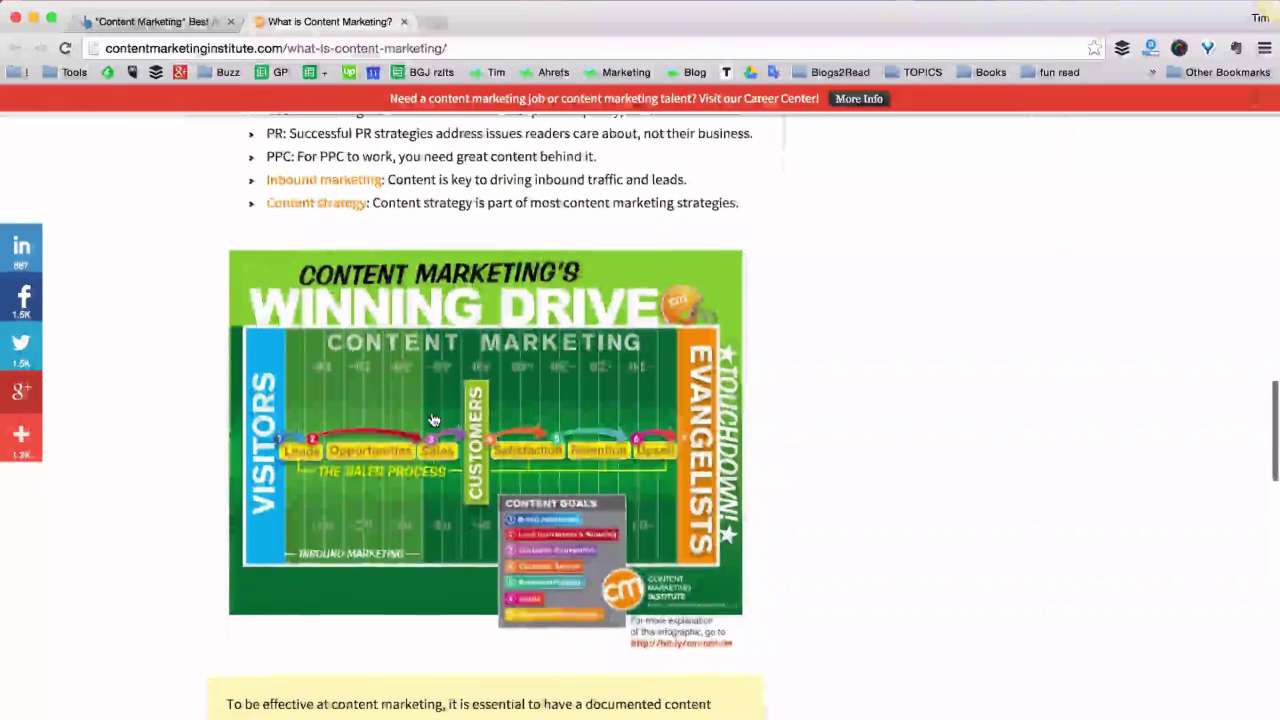
pyautogui.scroll(9, 433, 420)
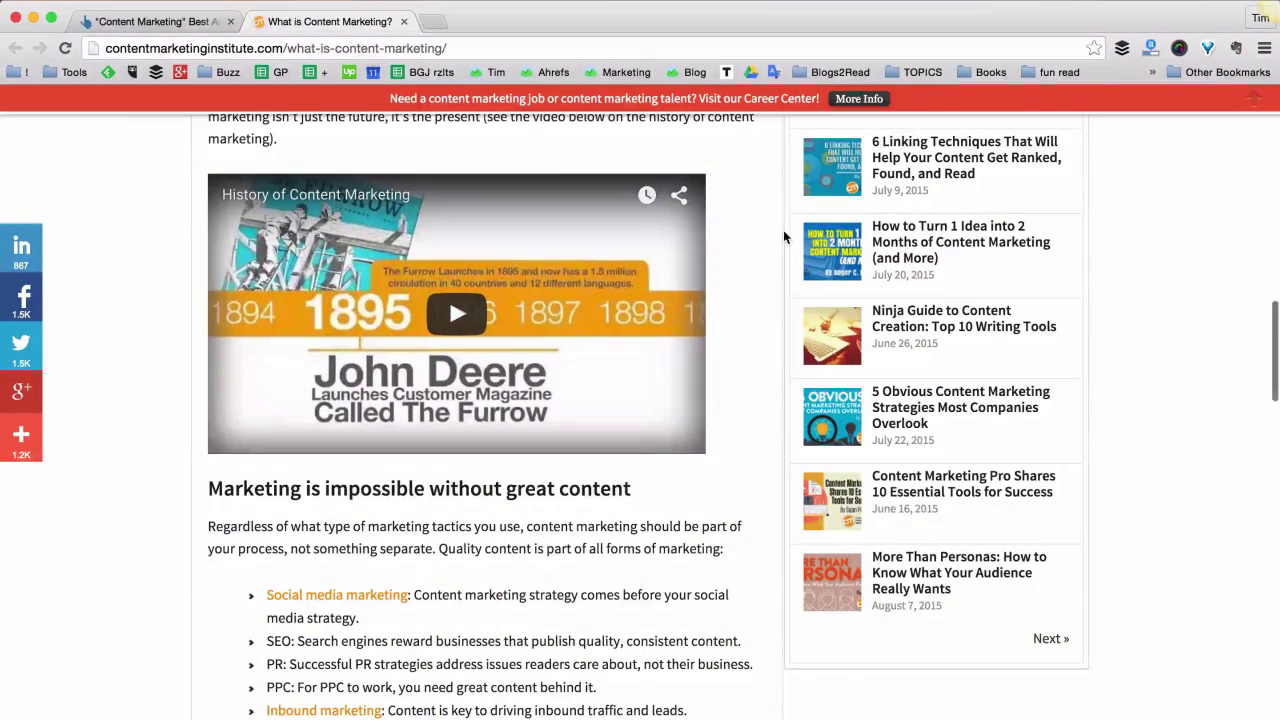
pyautogui.scroll(4, 784, 236)
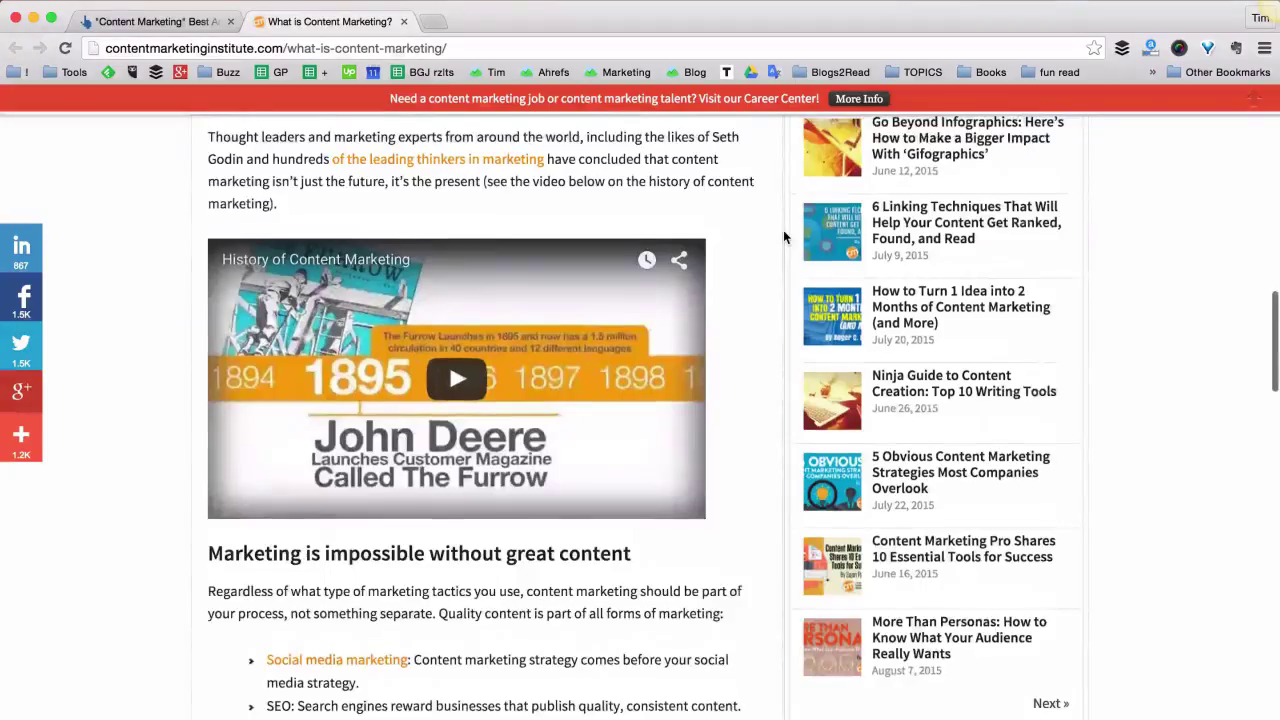
pyautogui.scroll(20, 783, 236)
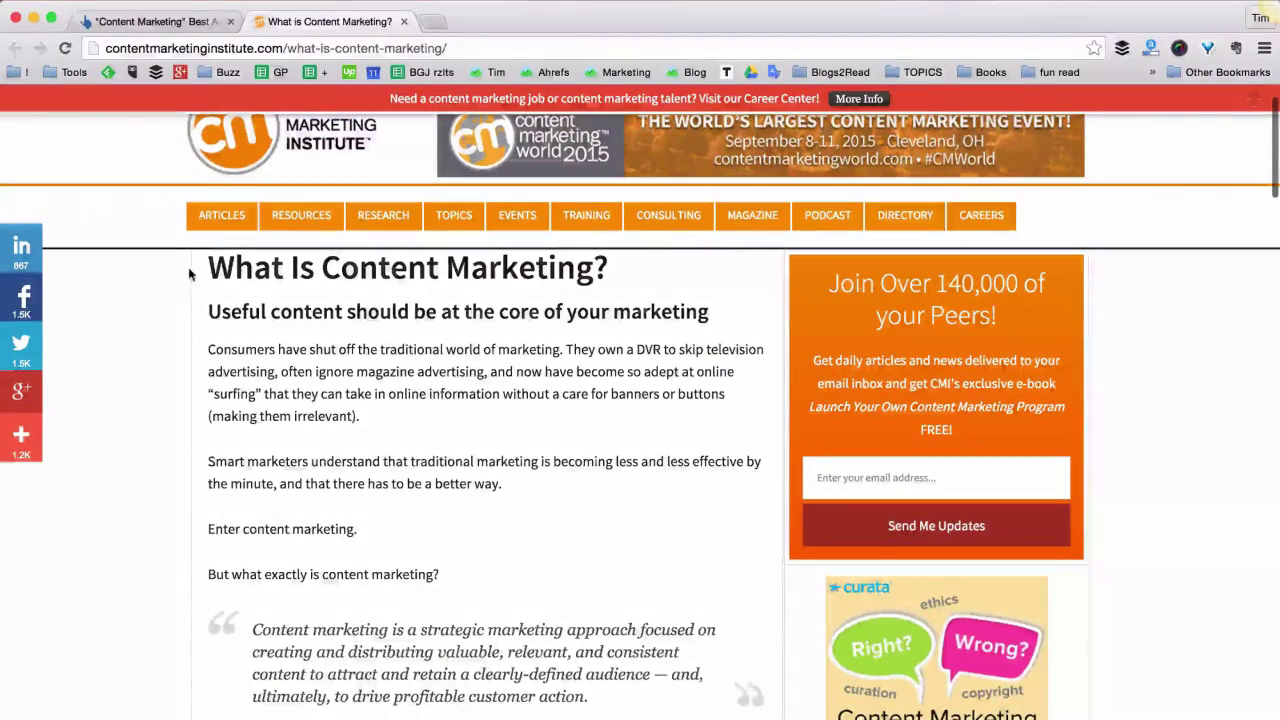
# Highlight the article title, clear the selection, and go back to the Ahrefs results tab
pyautogui.moveTo(208, 268); pyautogui.dragTo(609, 271)
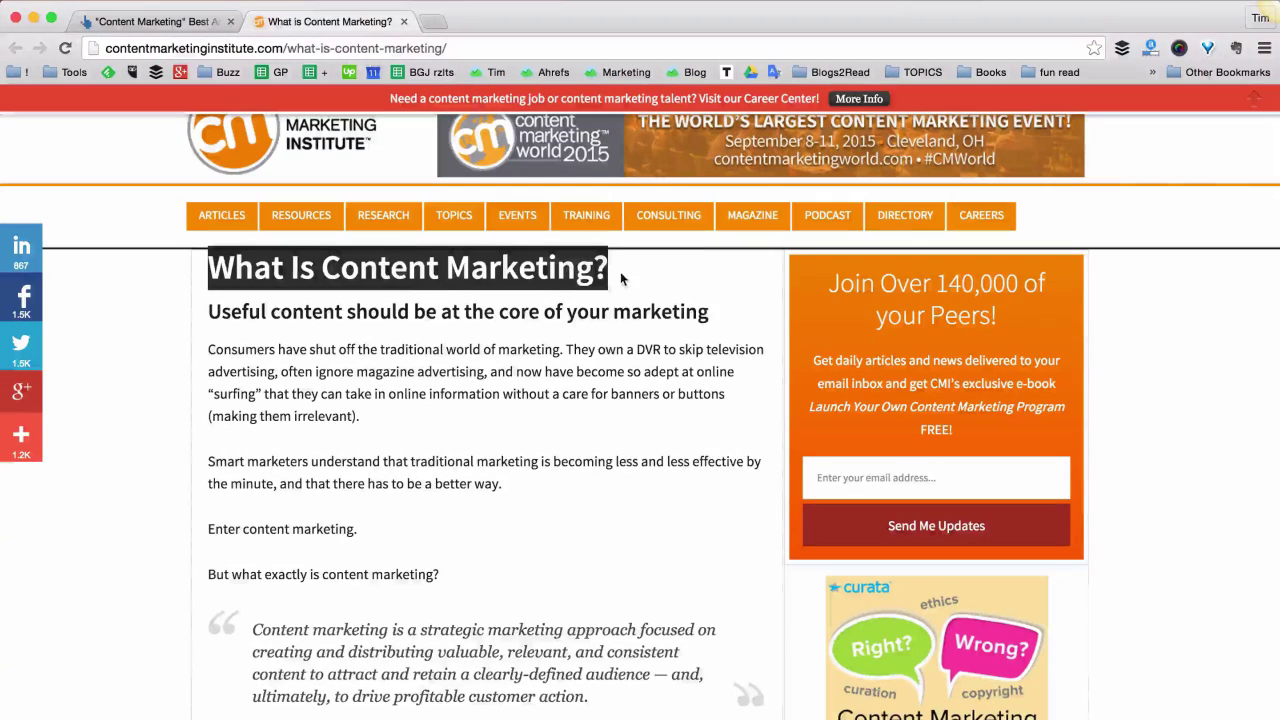
pyautogui.click(622, 272)
pyautogui.click(158, 20)
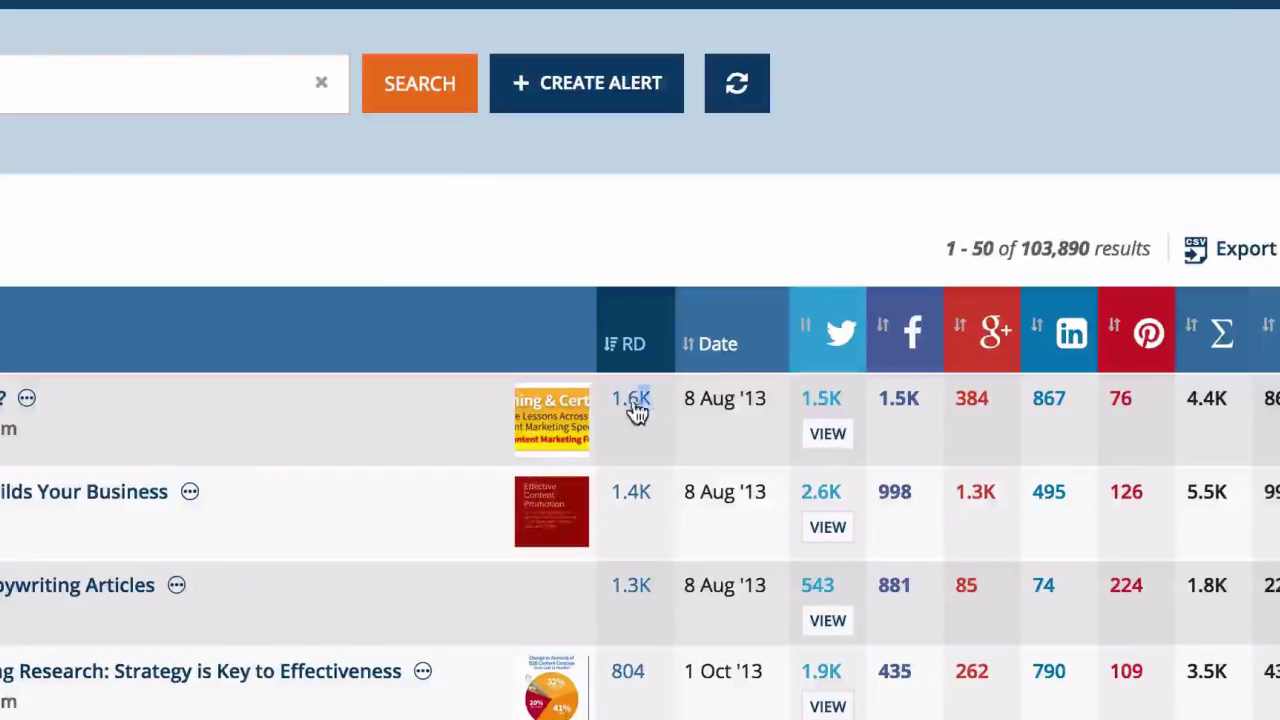
# Select the top result's 1.6K referring domains count and show its related Ahrefs reports menu
pyautogui.doubleClick(790, 388)
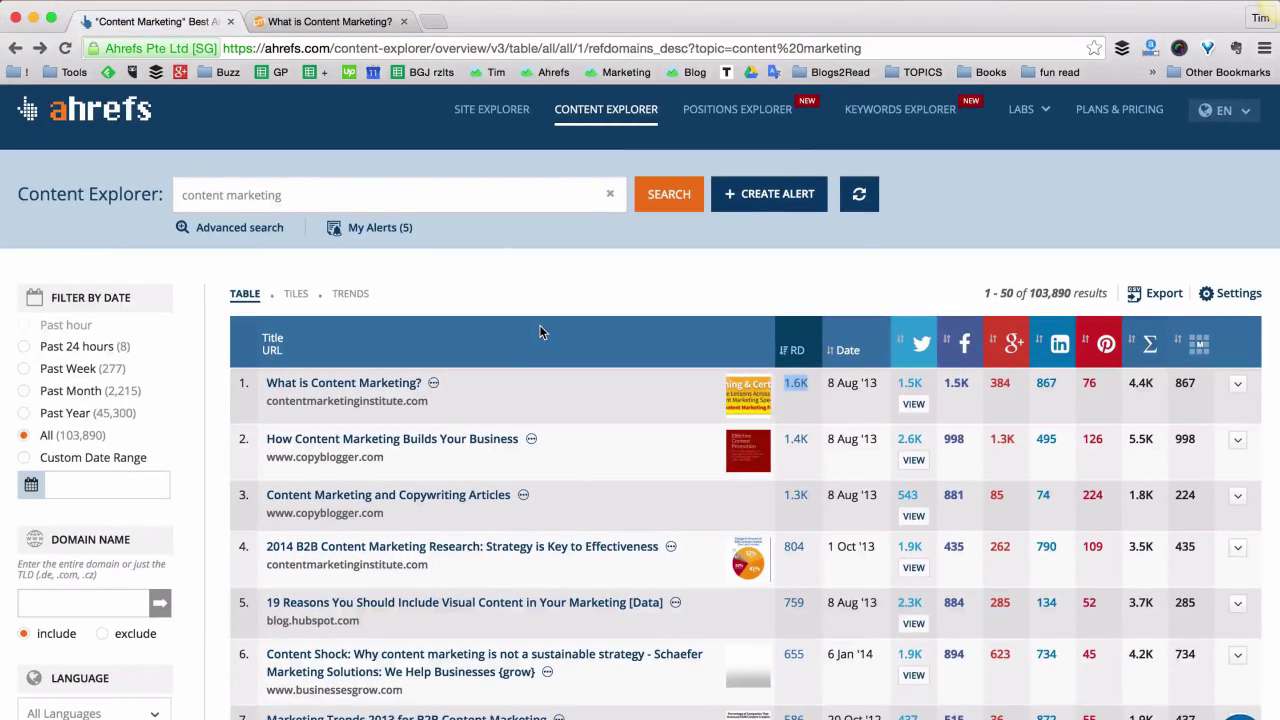
pyautogui.scroll(-1, 538, 331)
pyautogui.scroll(1, 684, 311)
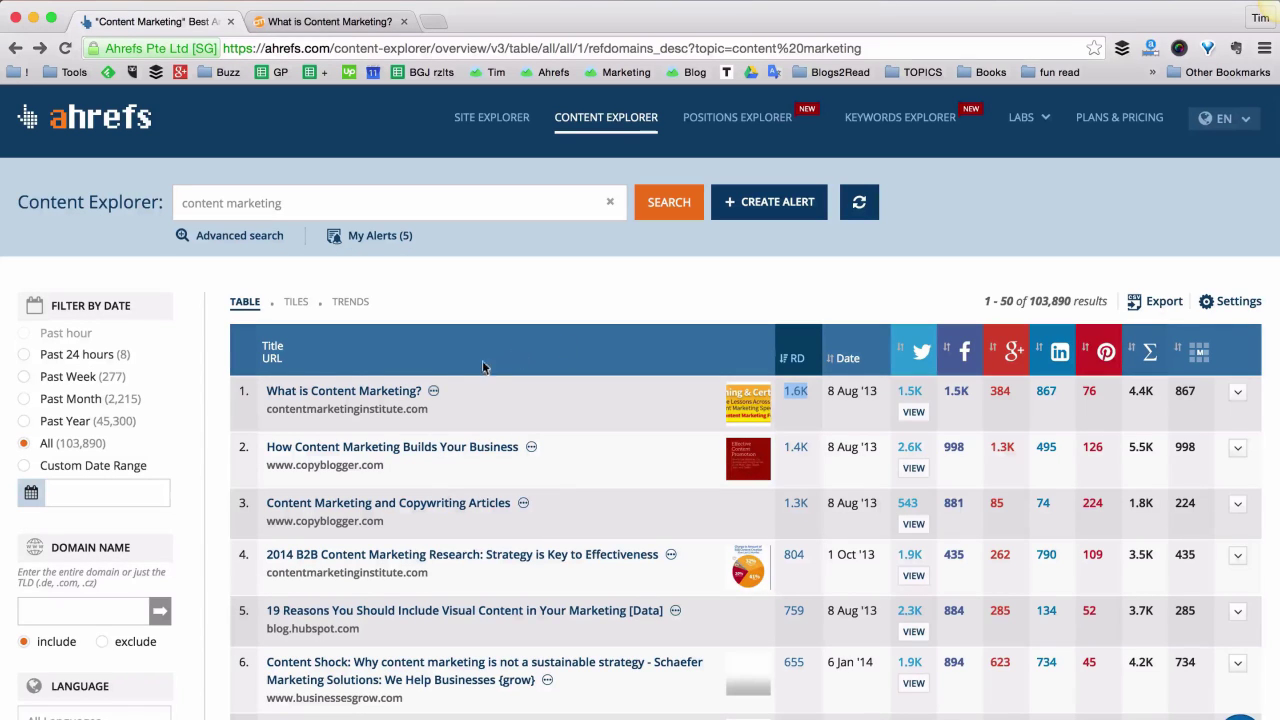
pyautogui.click(432, 392)
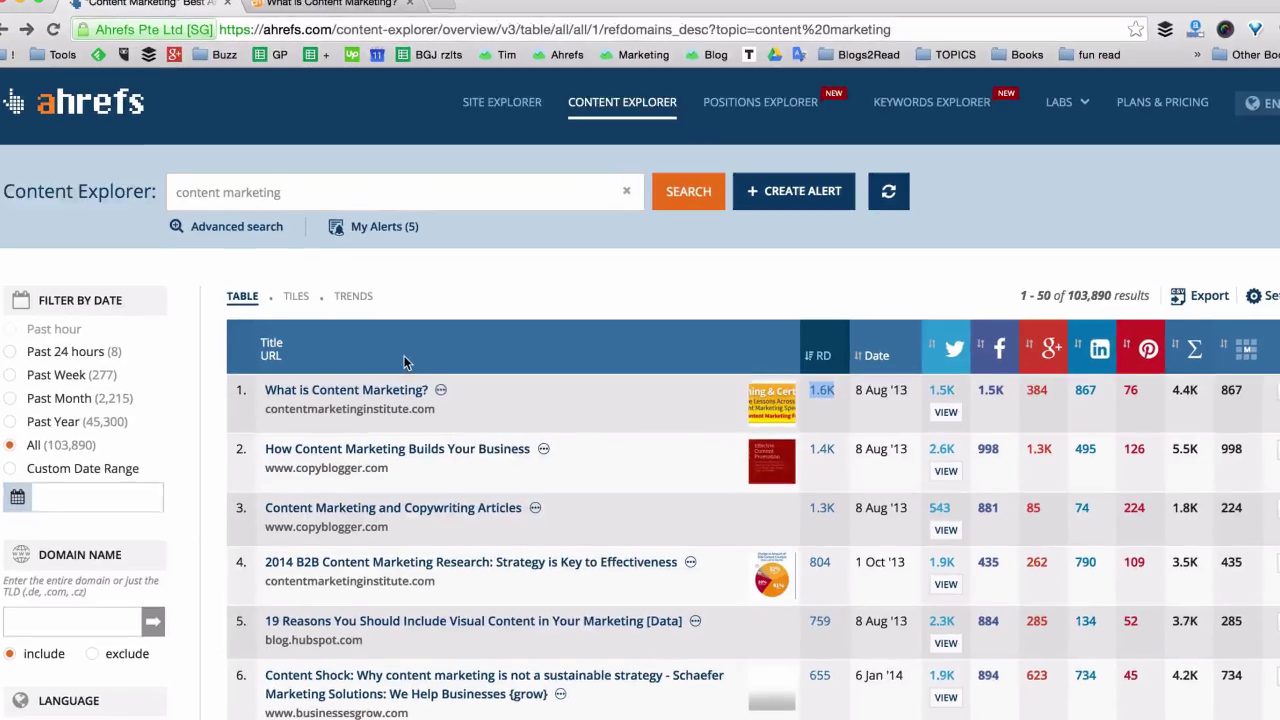
# Open the Site Explorer backlinks report for 'What is Content Marketing?', listing 5,949 backlinks
pyautogui.click(432, 392)
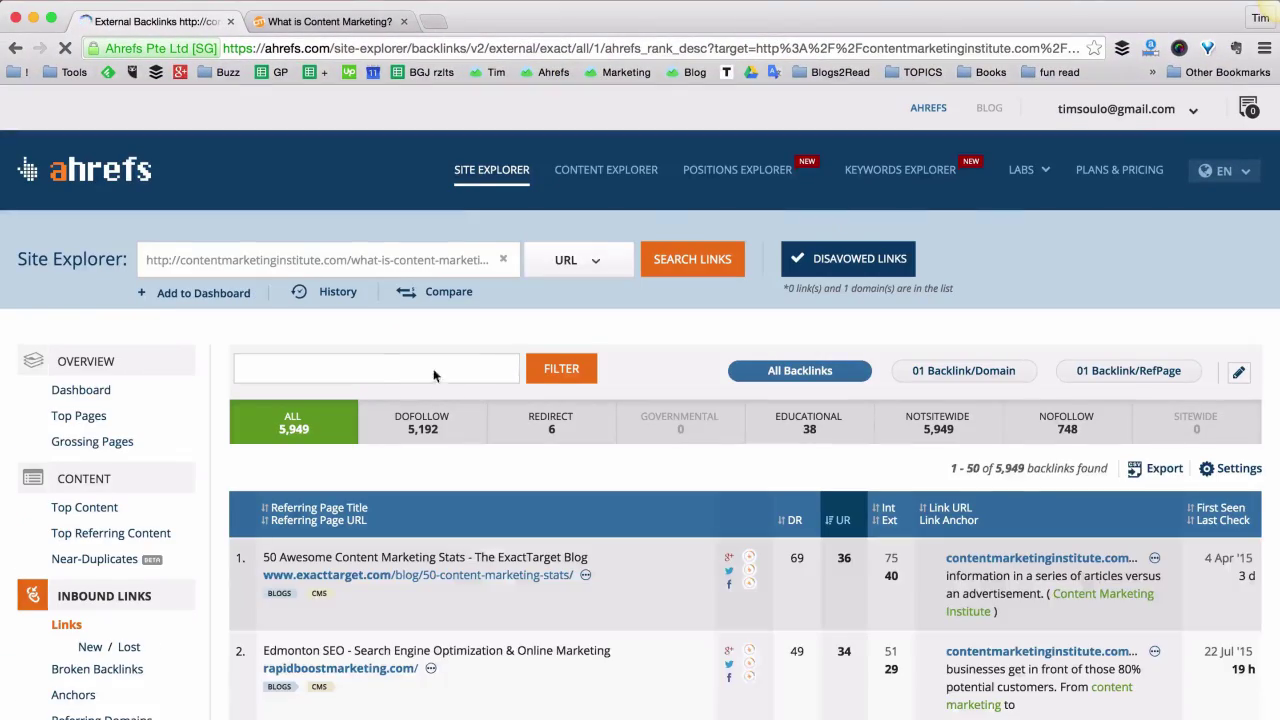
pyautogui.scroll(-1, 383, 380)
pyautogui.scroll(-5, 383, 380)
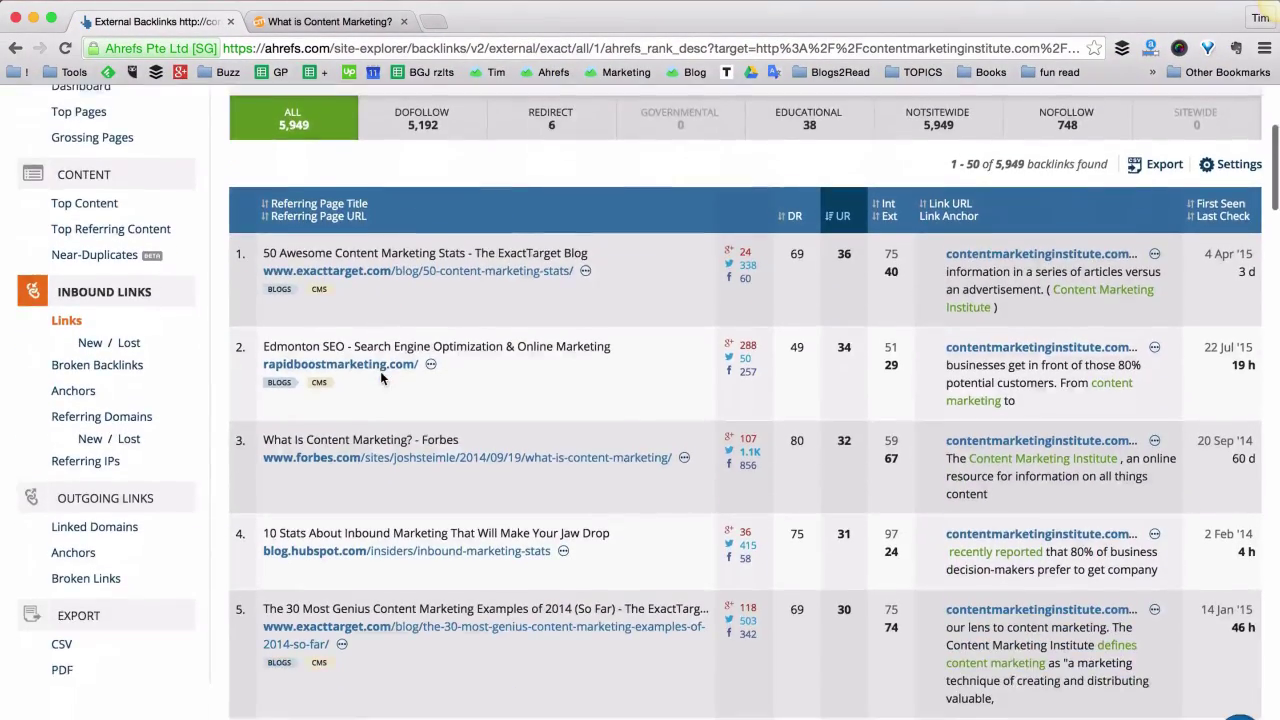
pyautogui.scroll(-3, 380, 375)
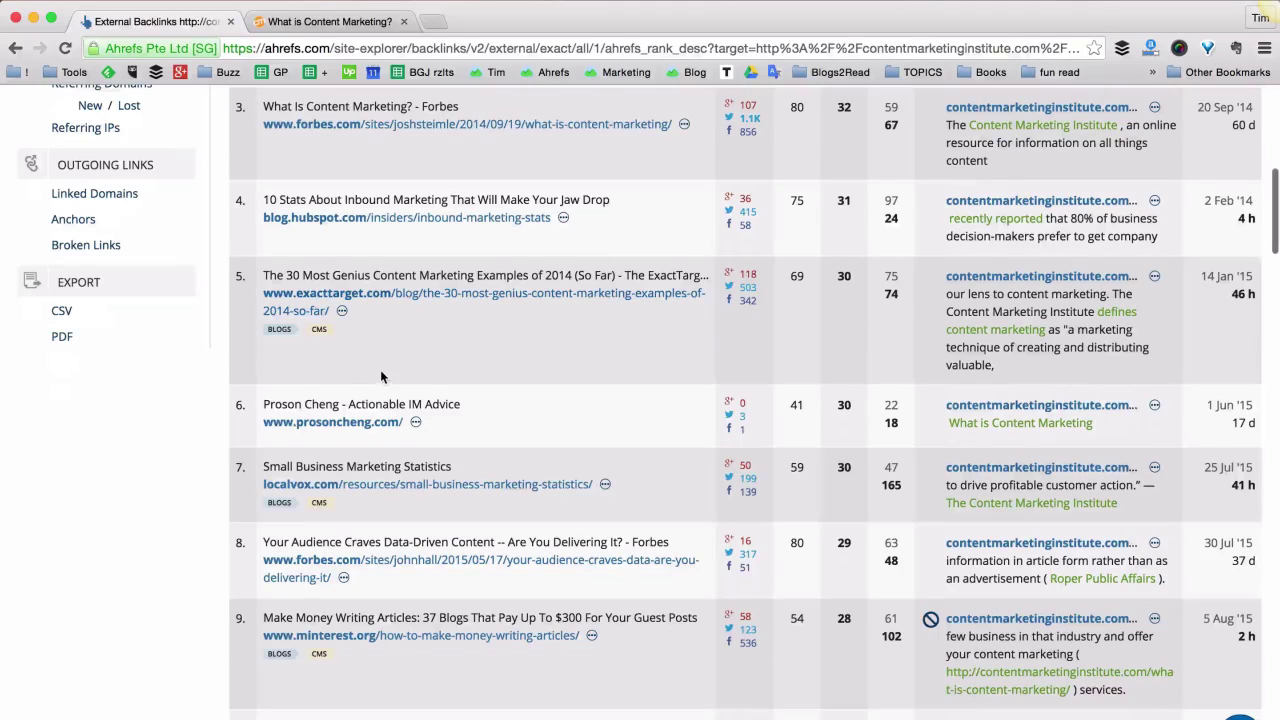
# Glance at the article tab, then return to the backlinks report and reload it
pyautogui.click(316, 14)
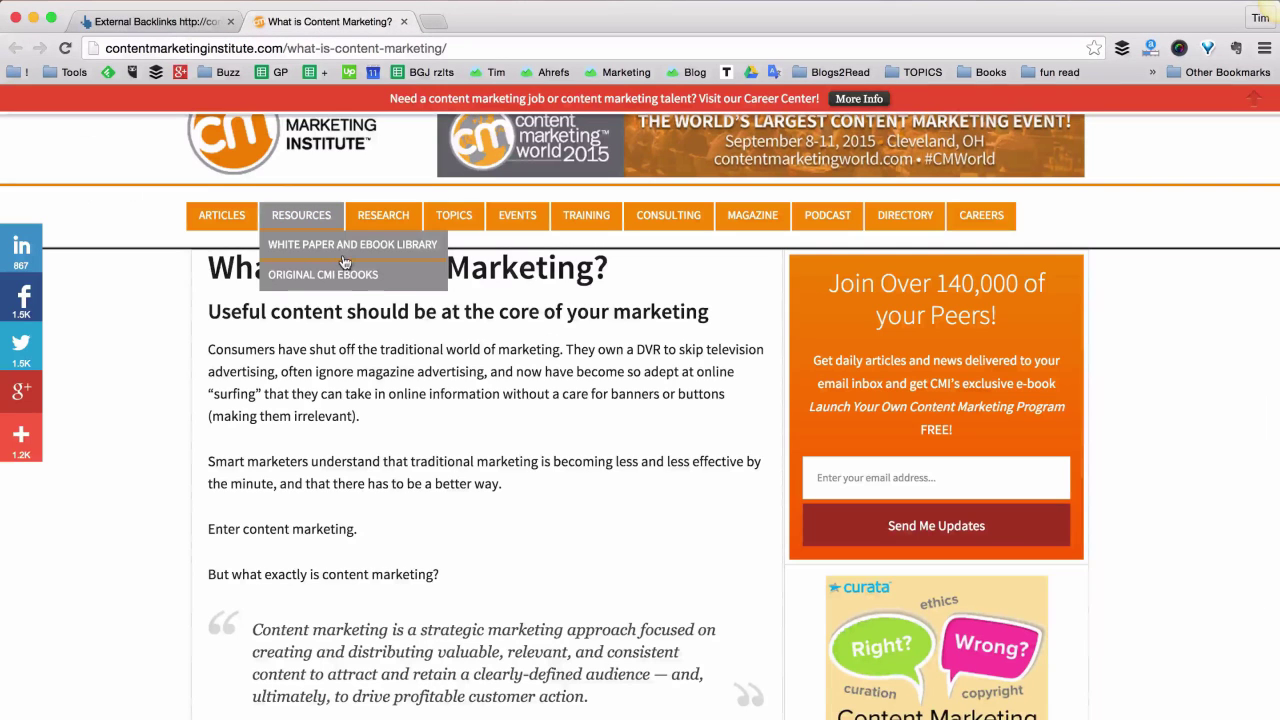
pyautogui.click(200, 21)
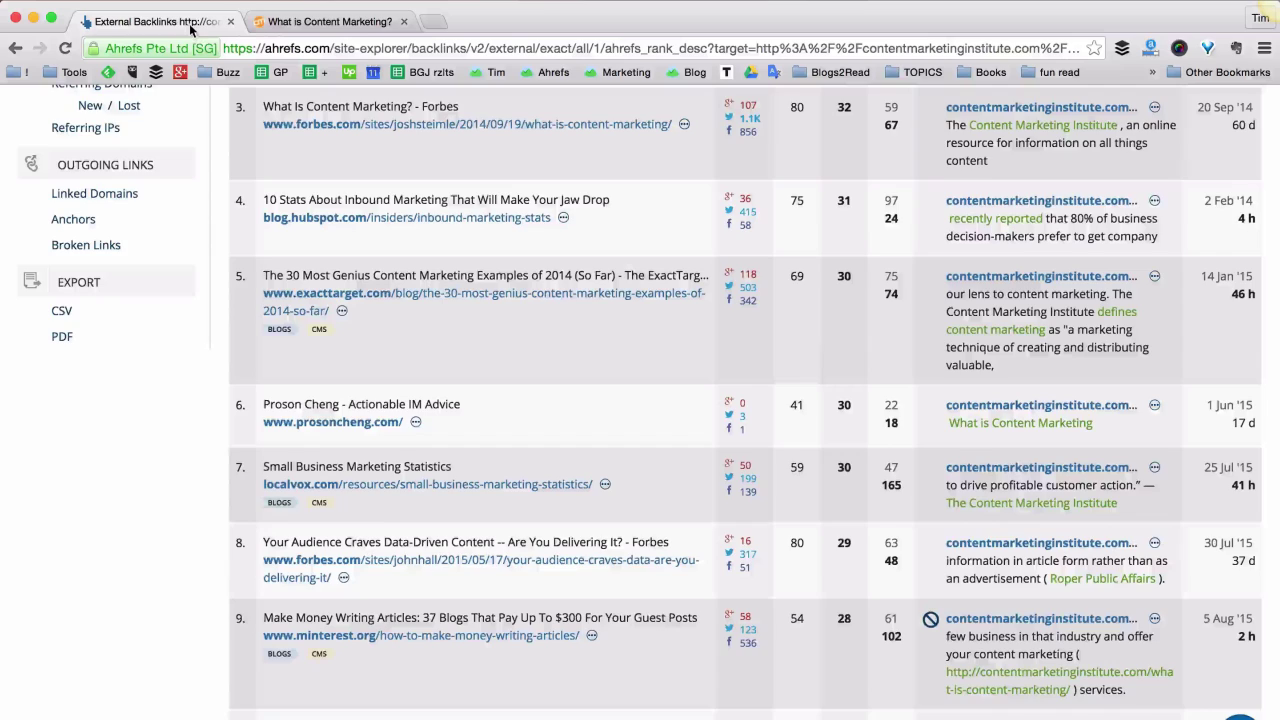
pyautogui.press('super+r')
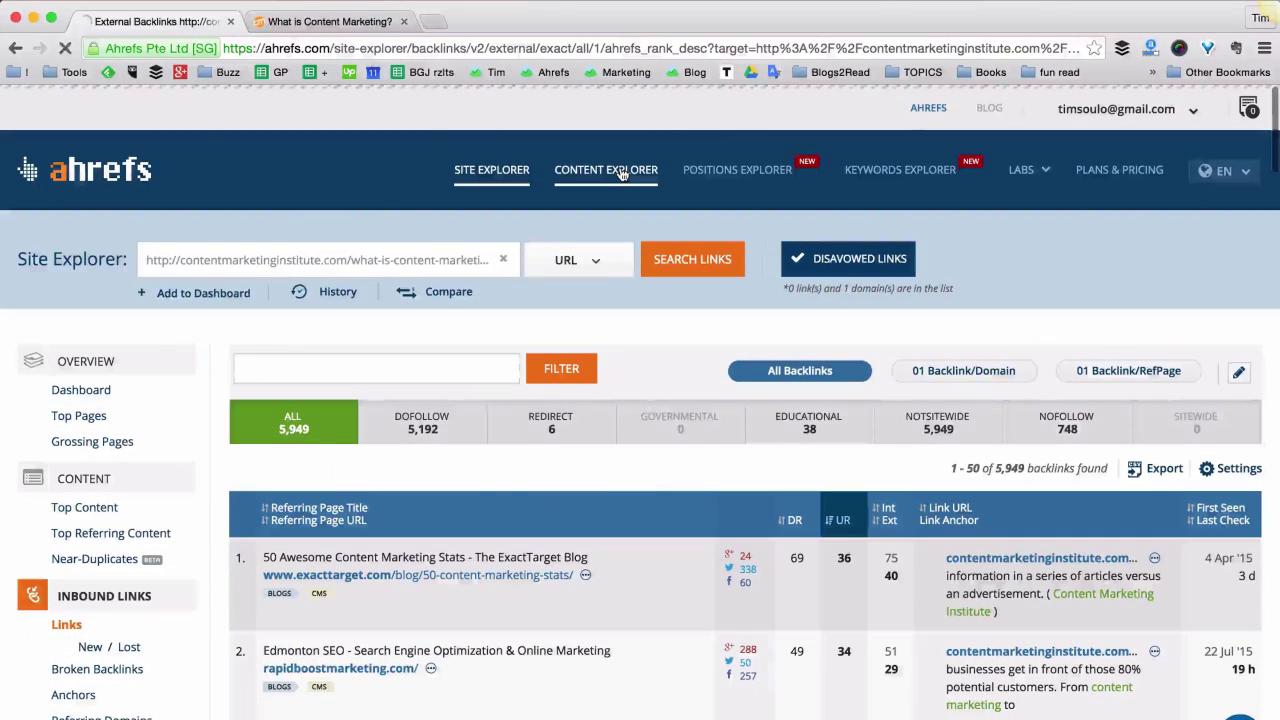
# Go back to the Content Explorer start page from the Ahrefs top navigation bar
pyautogui.click(621, 174)
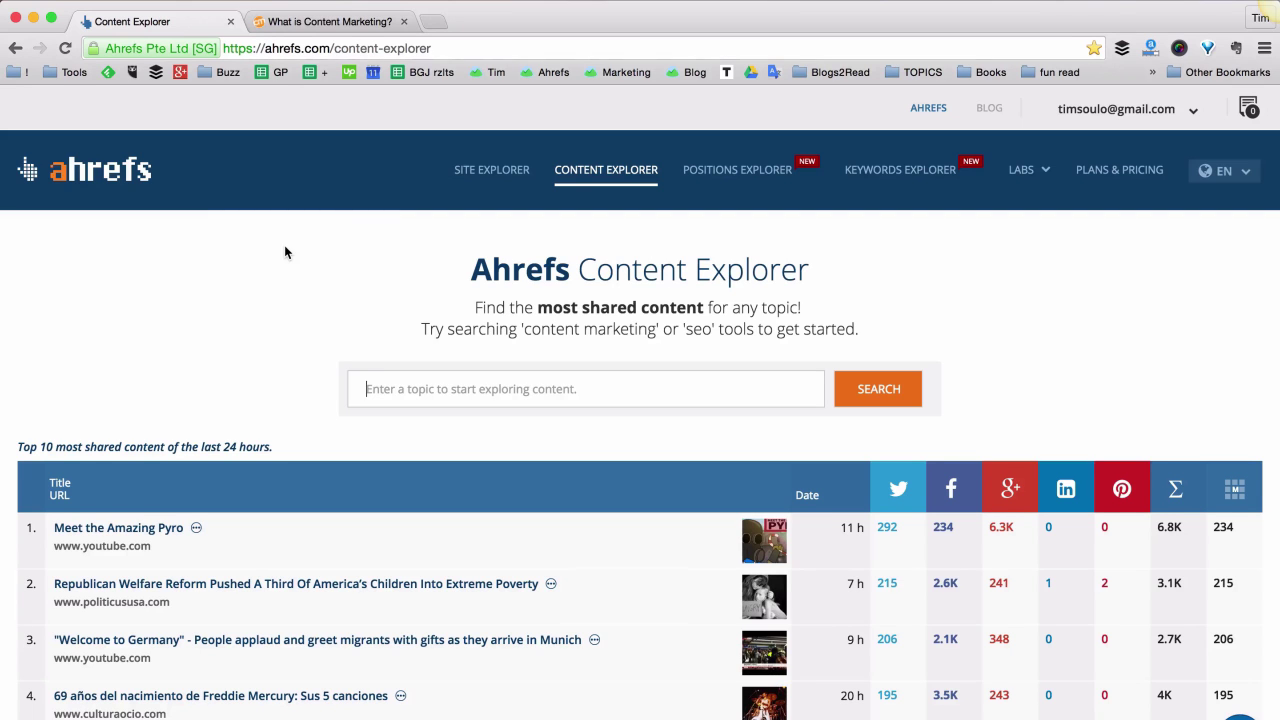
# Copy contentmarketinginstitute.com from the article tab's address bar and return to the Content Explorer tab
pyautogui.click(320, 24)
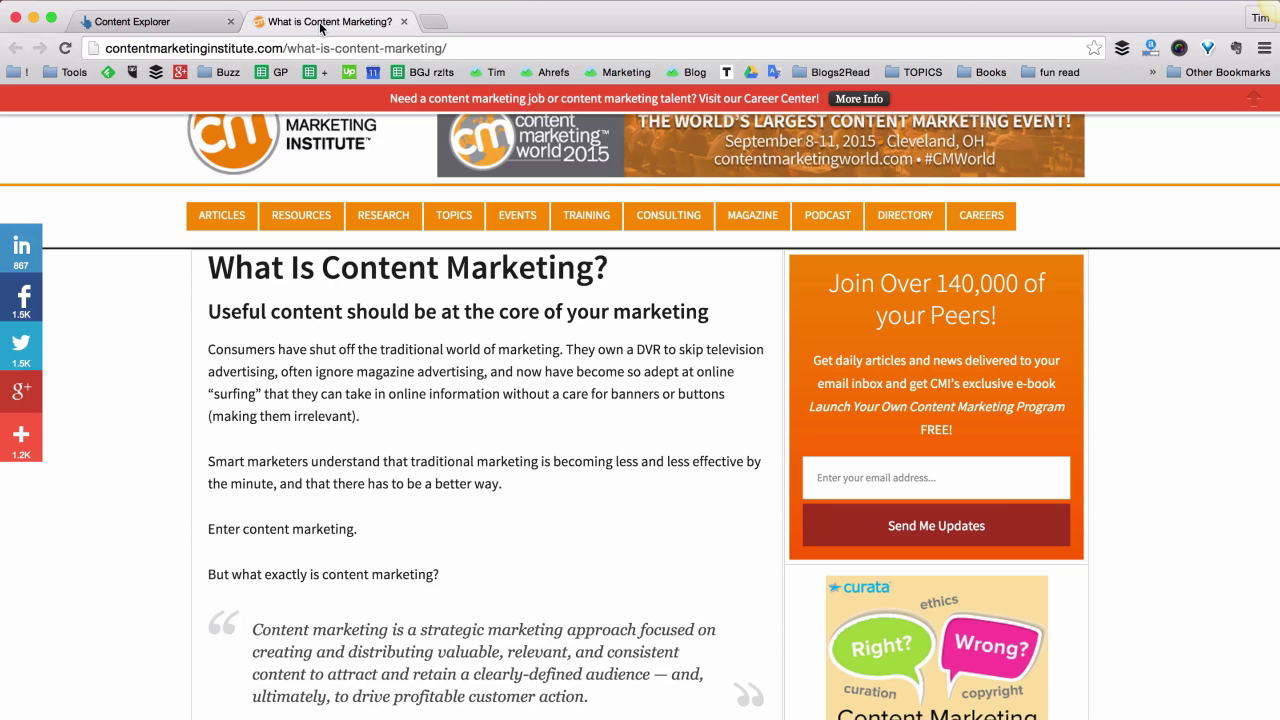
pyautogui.scroll(2, 292, 435)
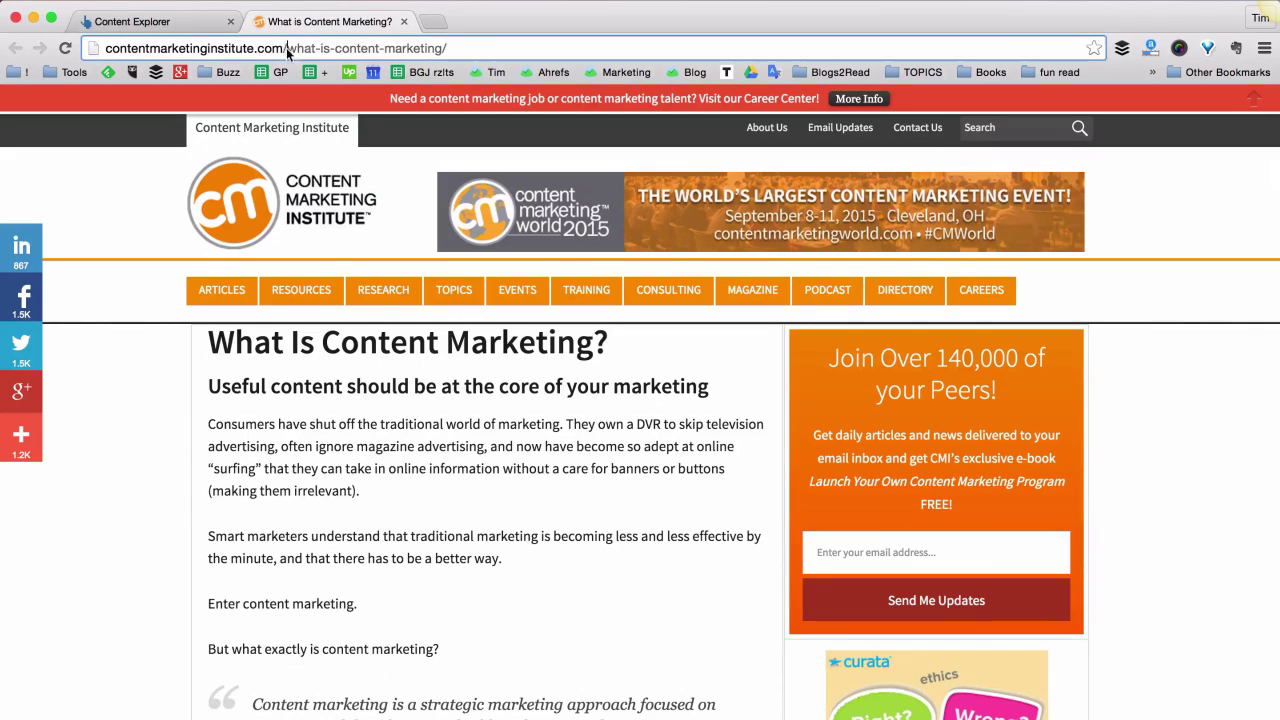
pyautogui.moveTo(286, 48); pyautogui.dragTo(415, 48)
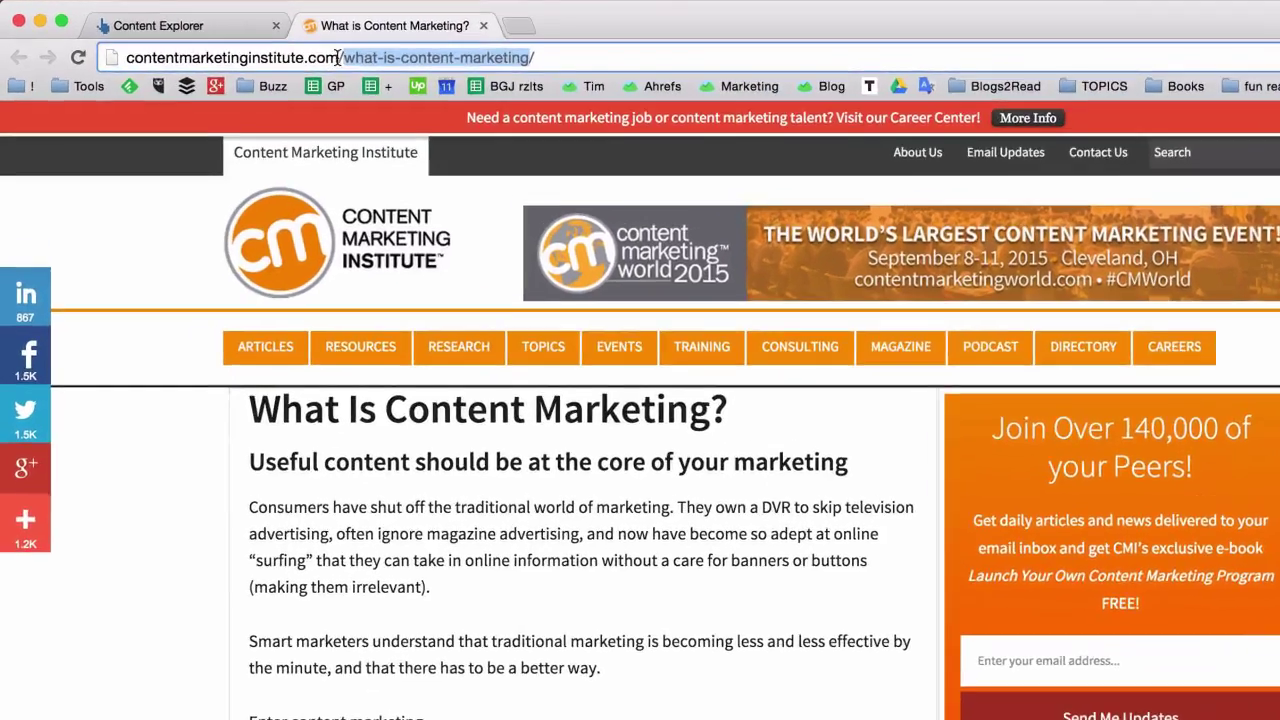
pyautogui.moveTo(339, 57); pyautogui.dragTo(105, 57)
pyautogui.press('super+c')
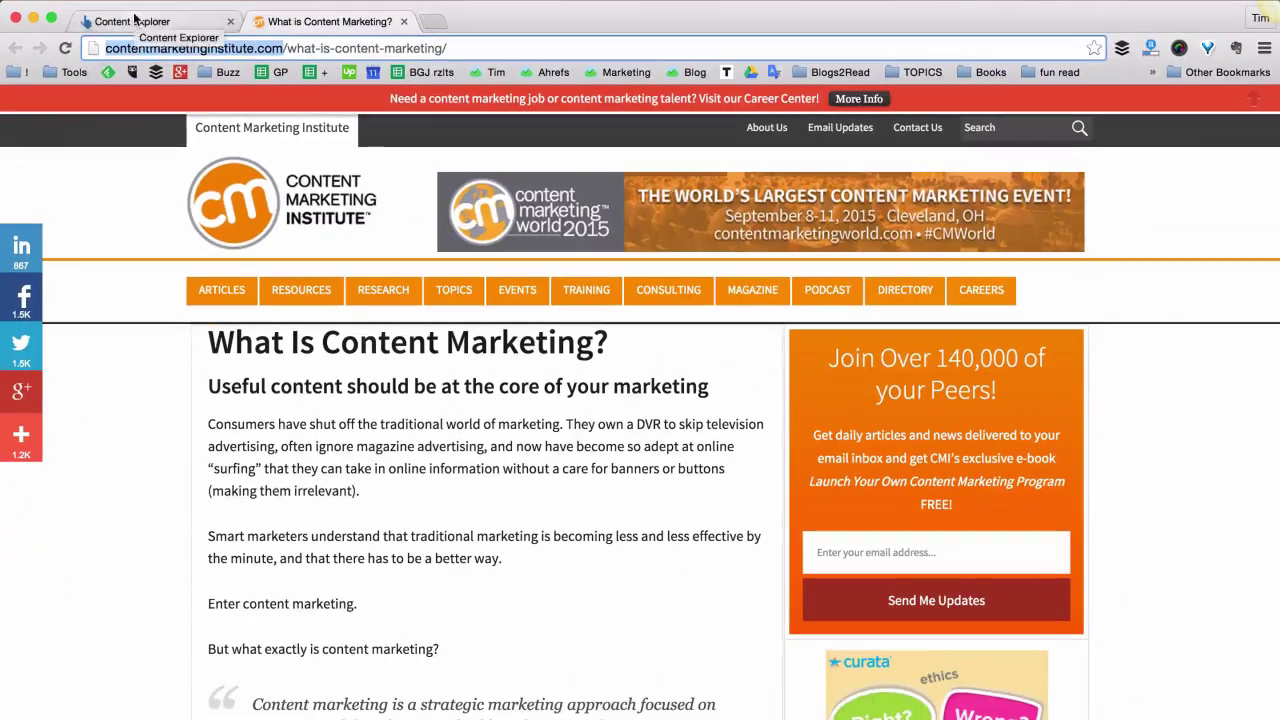
pyautogui.click(293, 46)
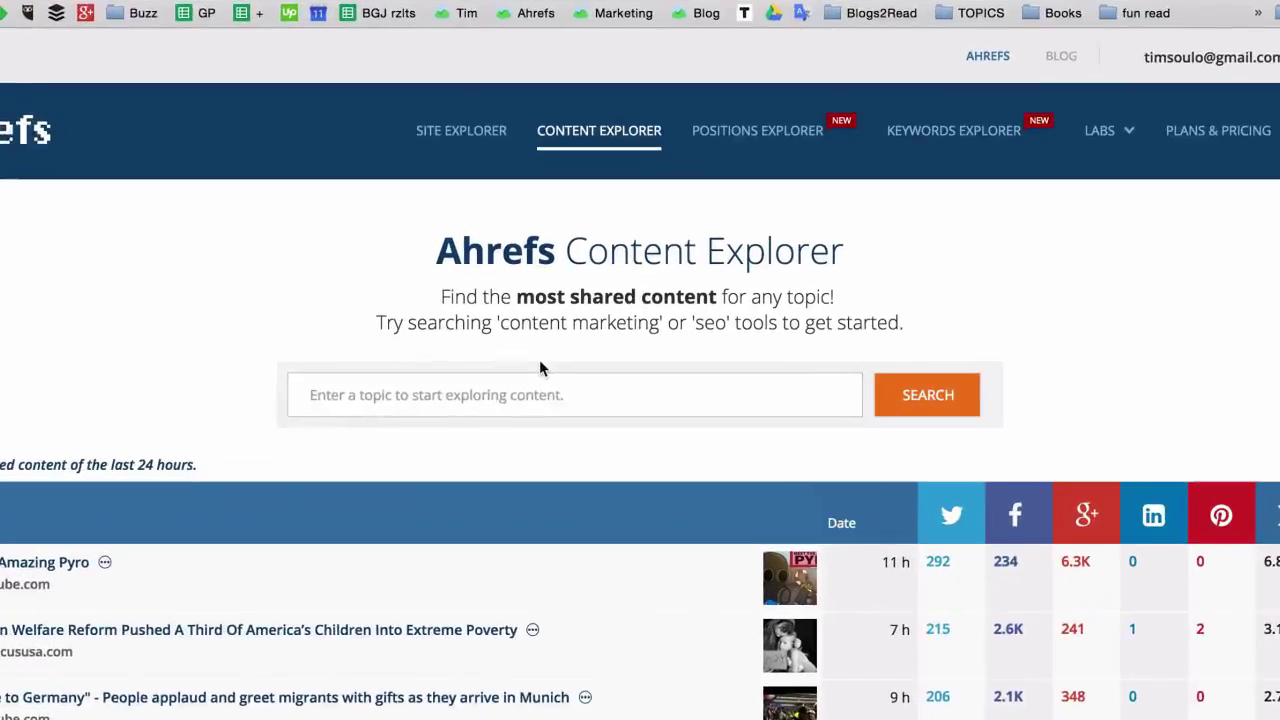
# Search for contentmarketinginstitute.com and sort its 2,752 pages by referring domains, noting the second result's 804
pyautogui.press('super+v')
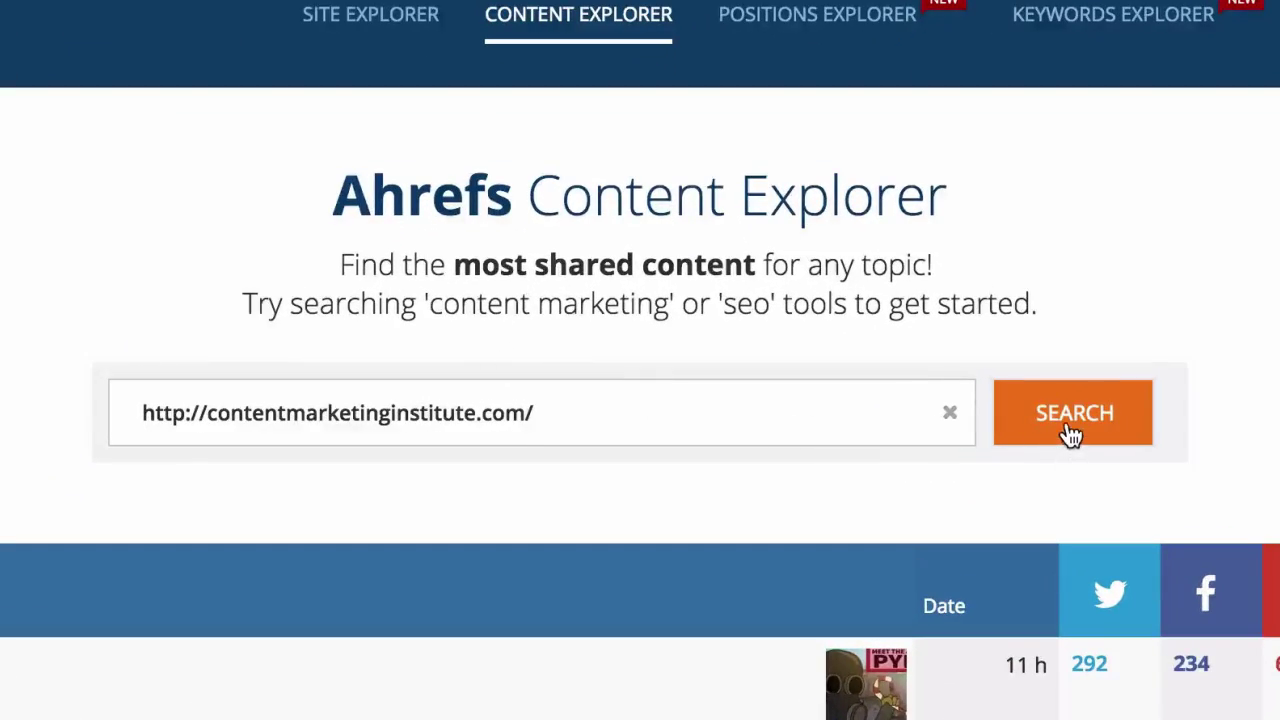
pyautogui.click(1071, 435)
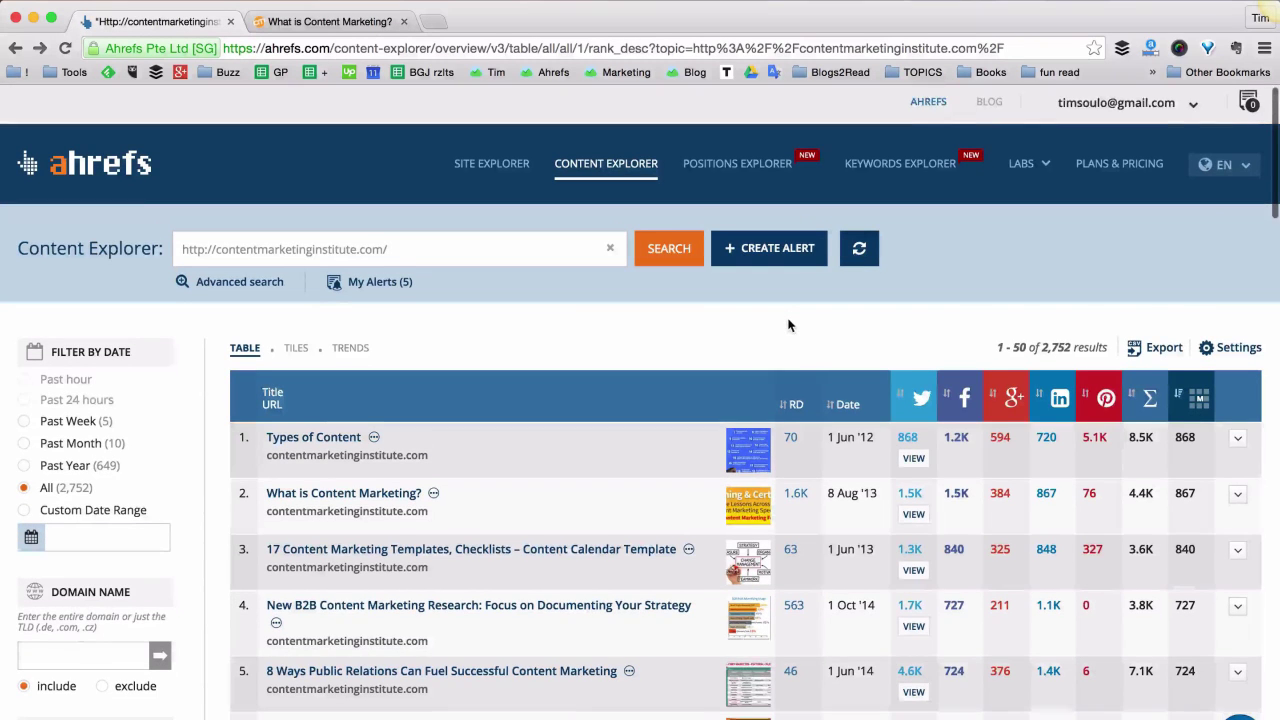
pyautogui.scroll(-1, 789, 330)
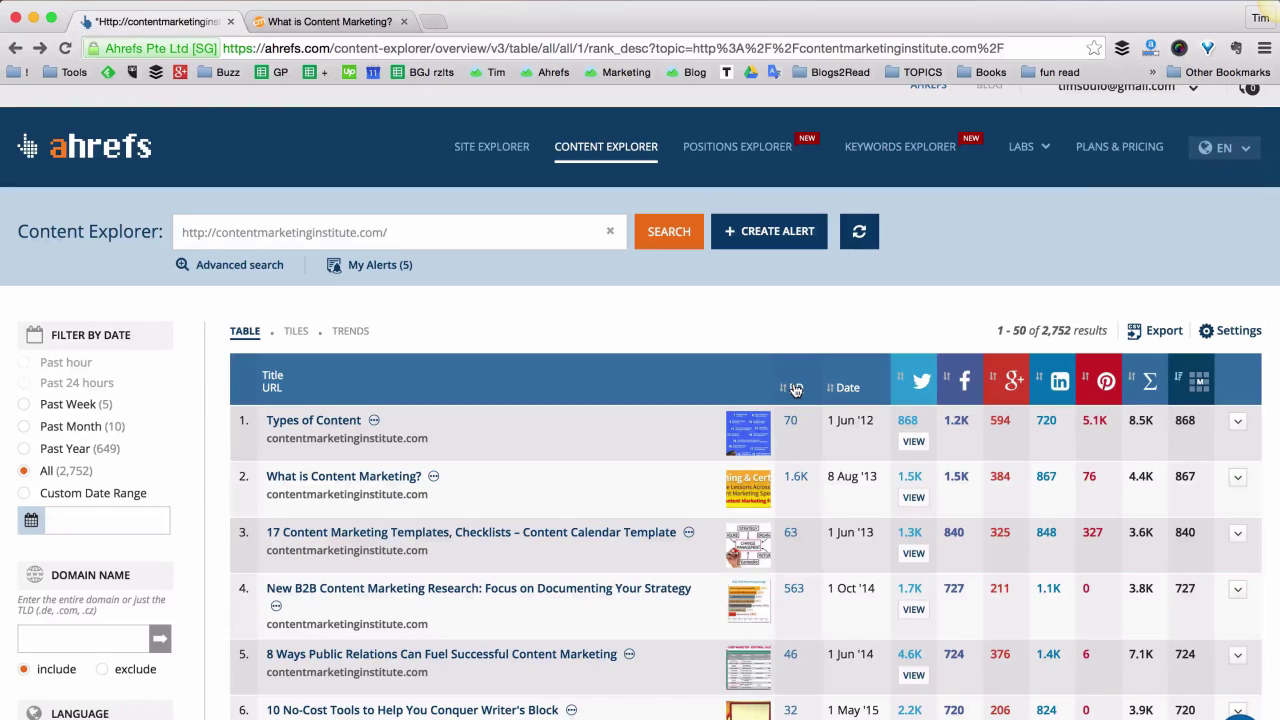
pyautogui.click(795, 390)
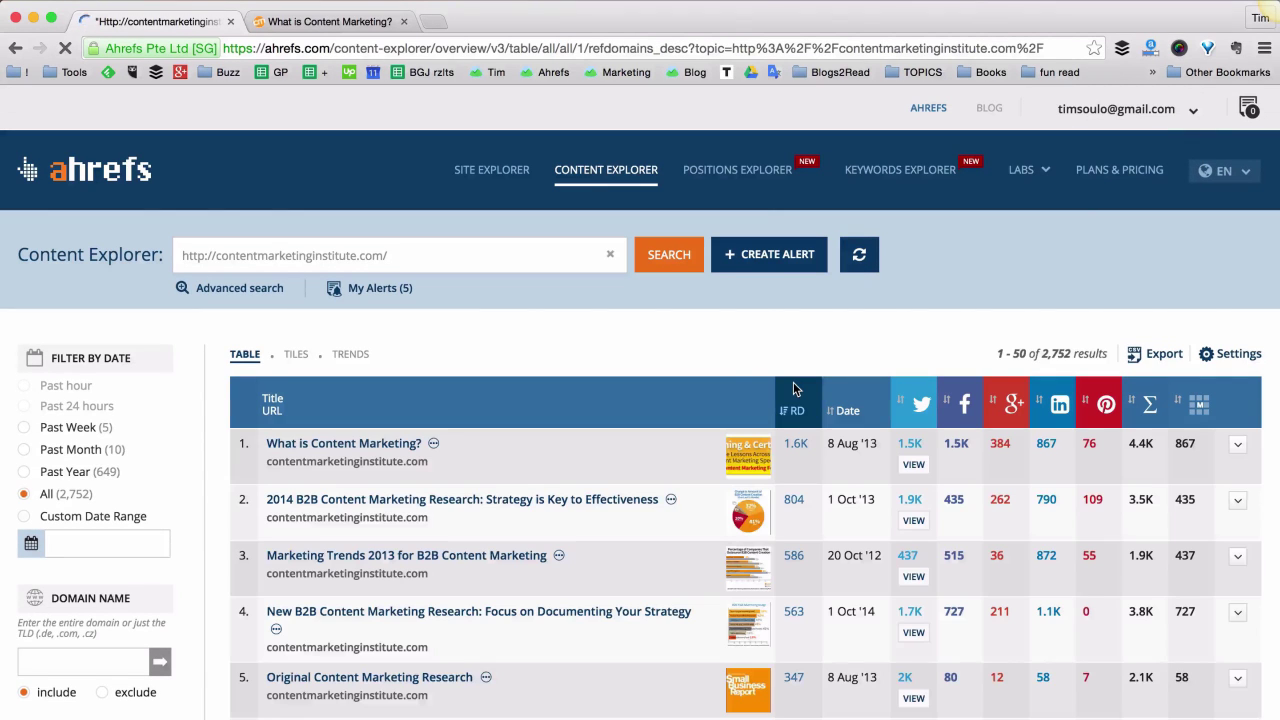
pyautogui.scroll(-2, 600, 322)
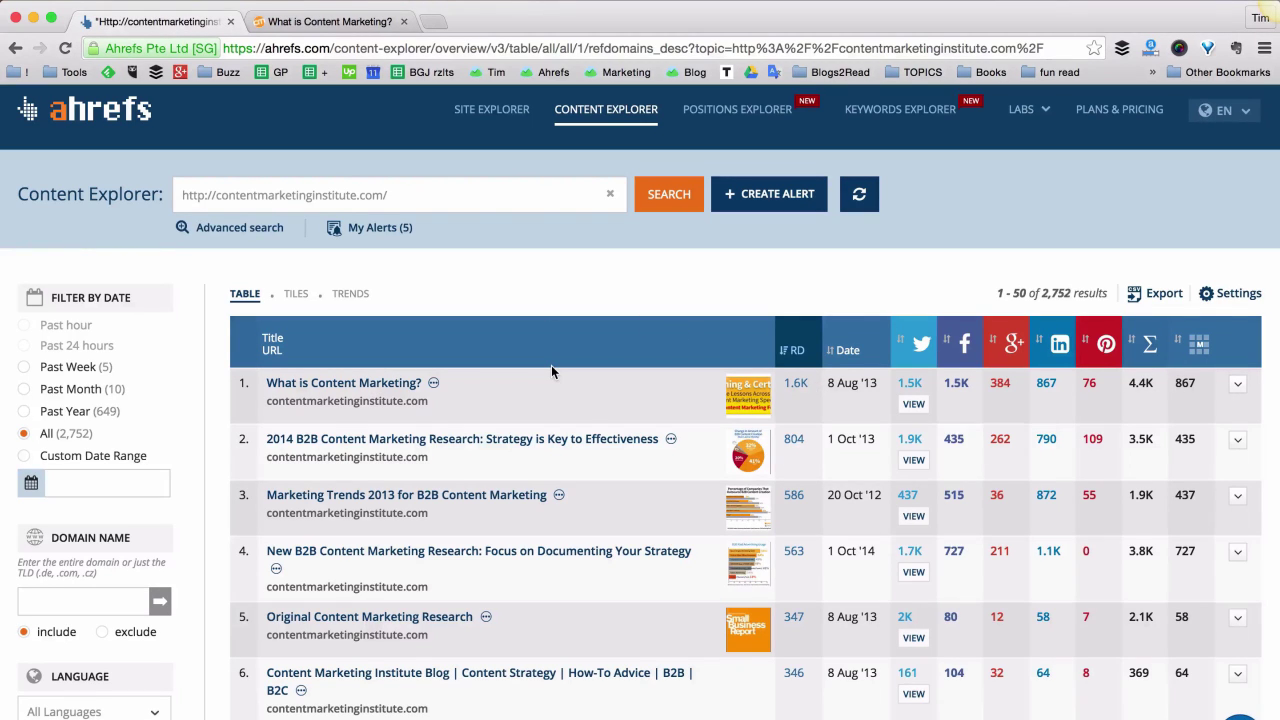
pyautogui.scroll(-1, 552, 372)
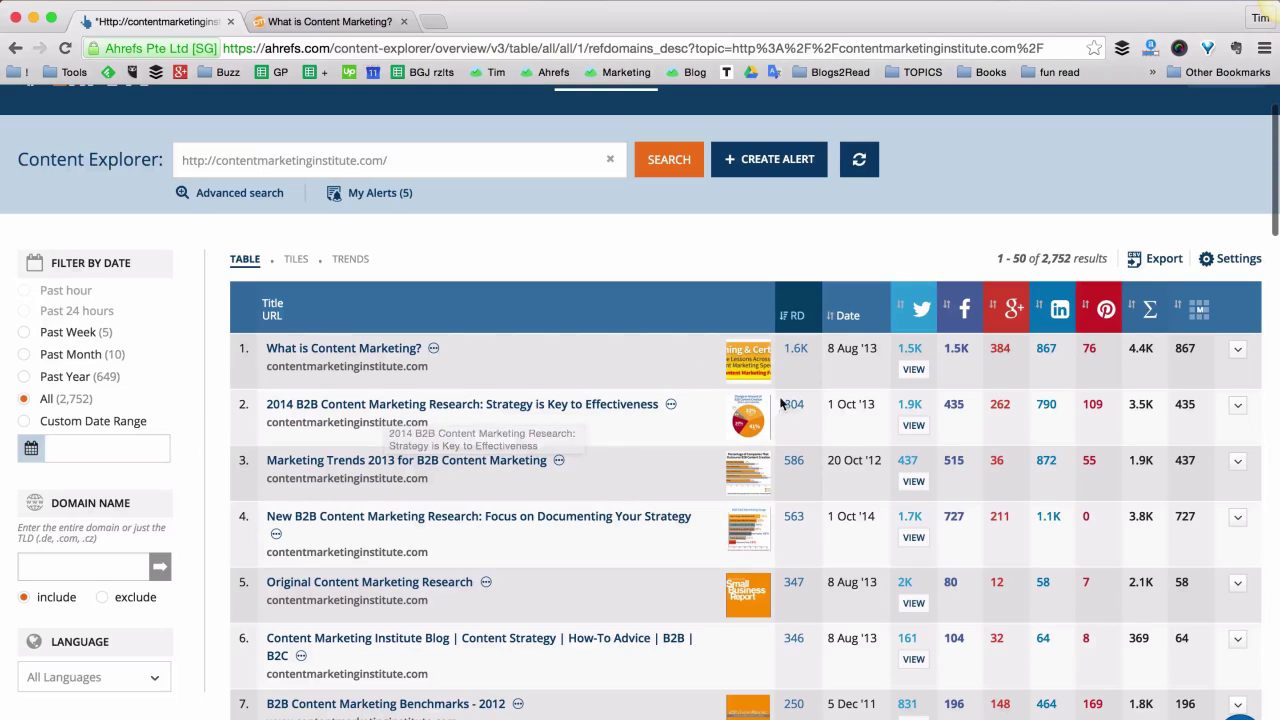
pyautogui.moveTo(806, 403); pyautogui.dragTo(788, 407)
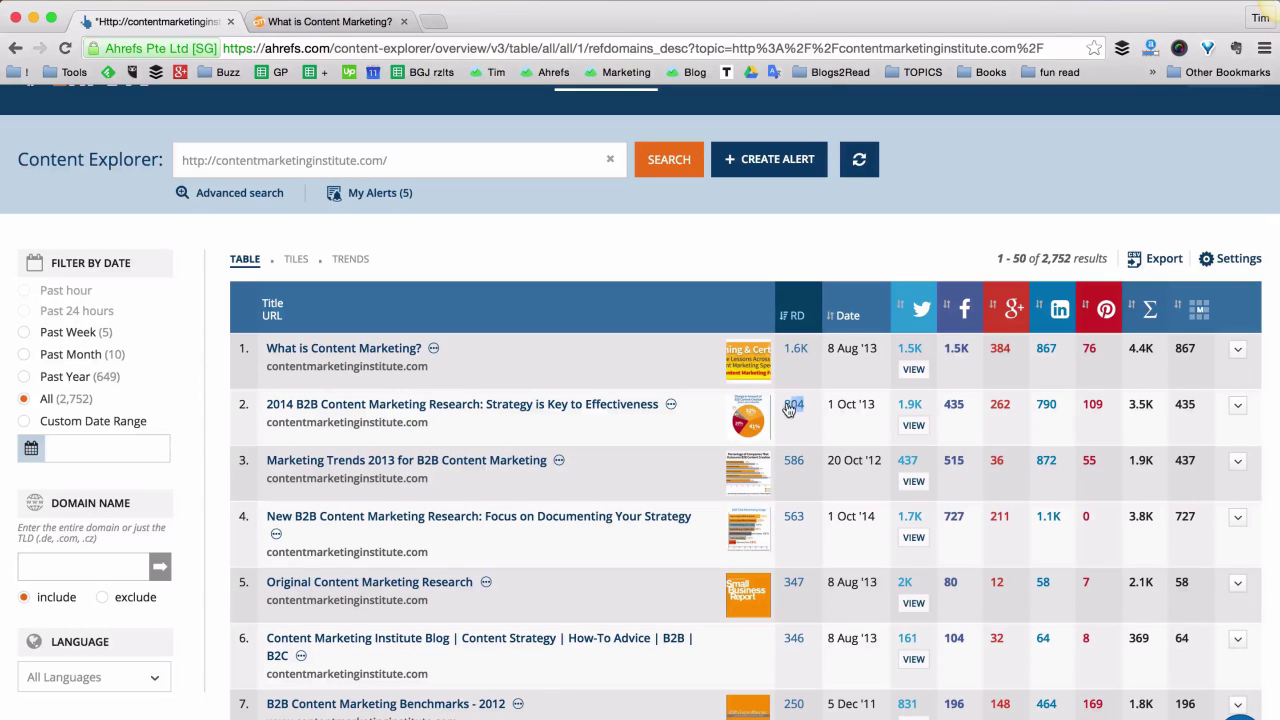